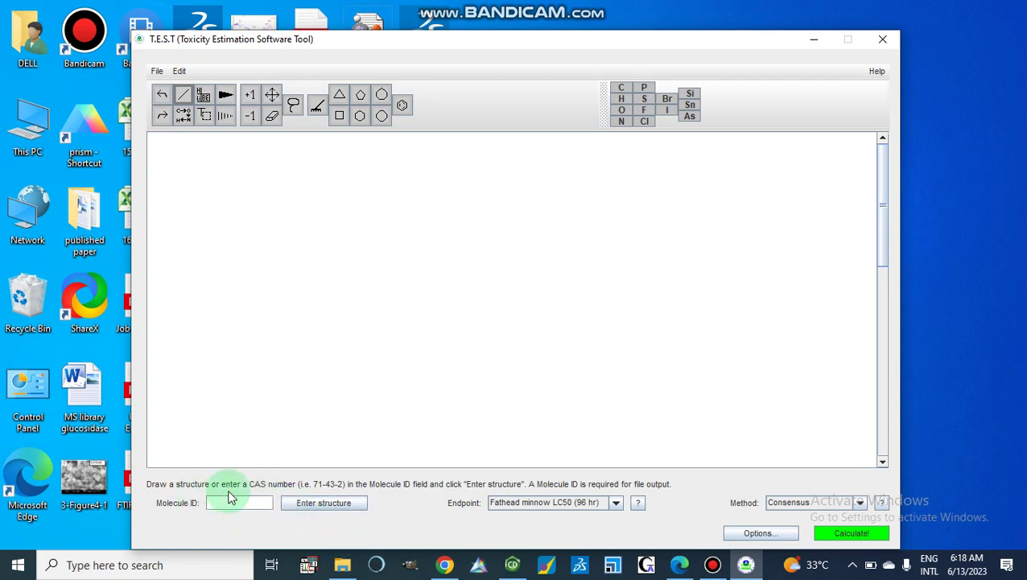
# - Place a single carbon atom on the T.E.S.T. canvas and submit it as the structure
pyautogui.click(456, 335)
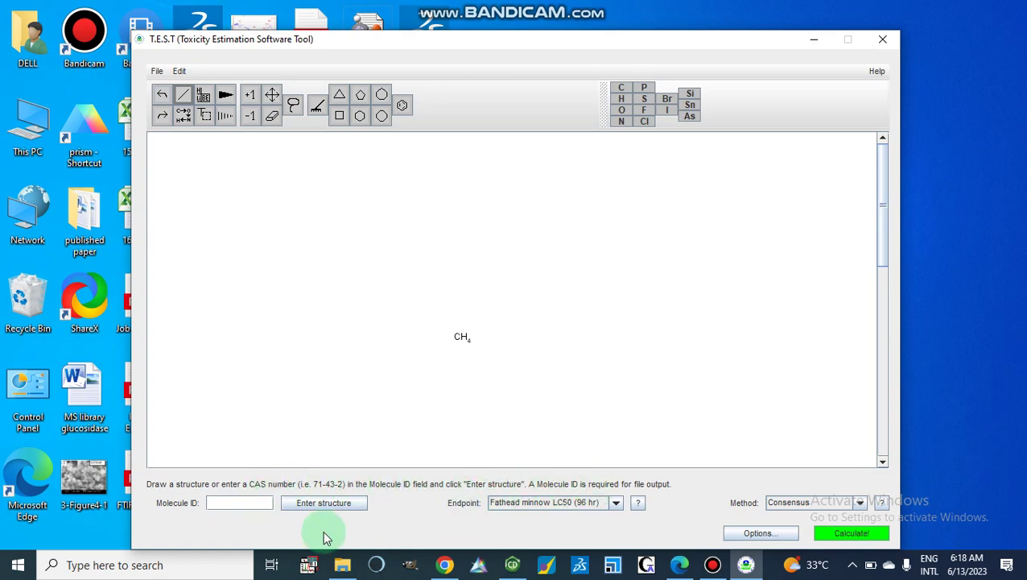
pyautogui.click(308, 504)
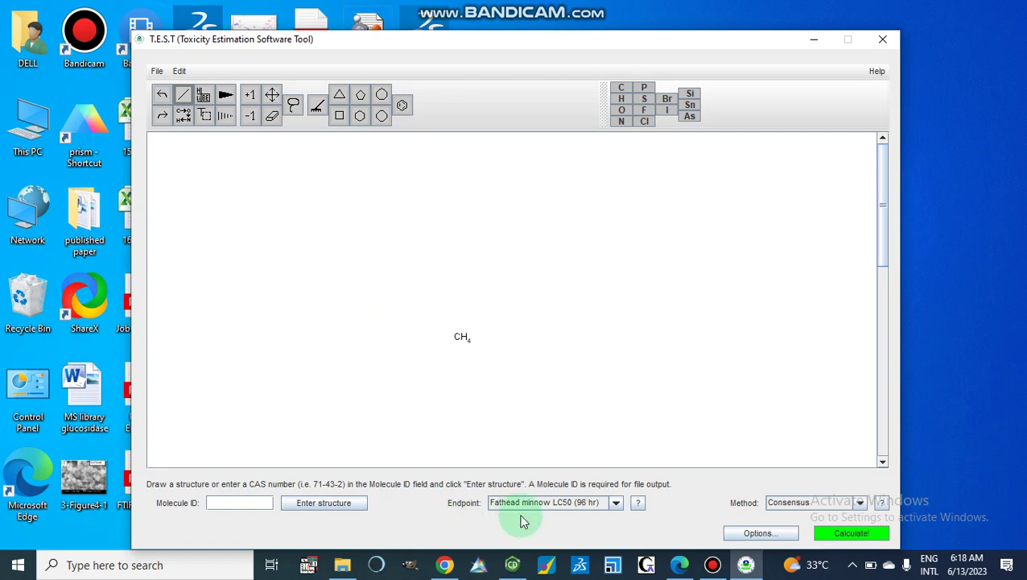
# - Save the ChemDraw indenone drawing to the Desktop as MDL Molfile comp.mol, accepting the format warning
pyautogui.click(513, 566)
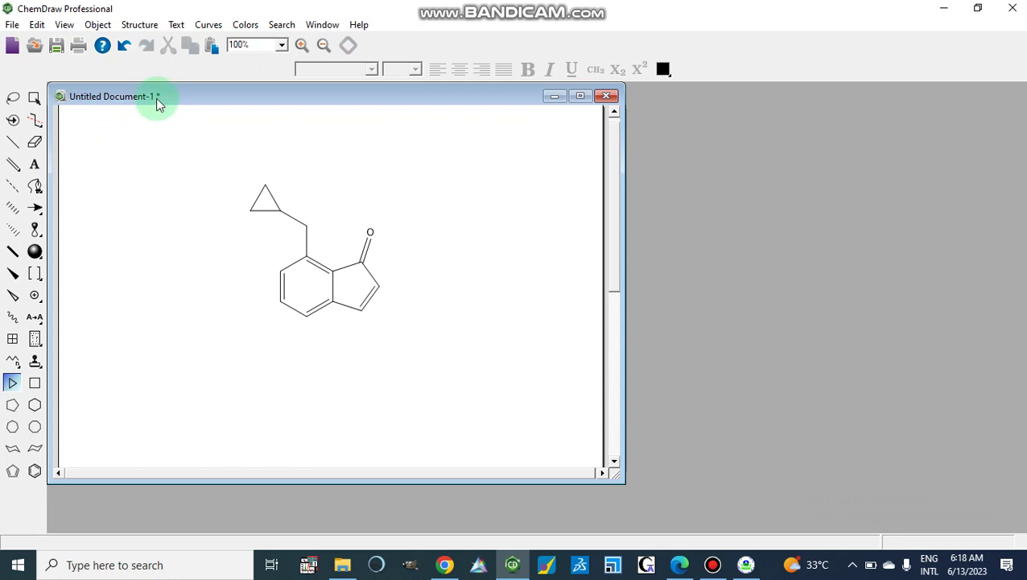
pyautogui.click(12, 25)
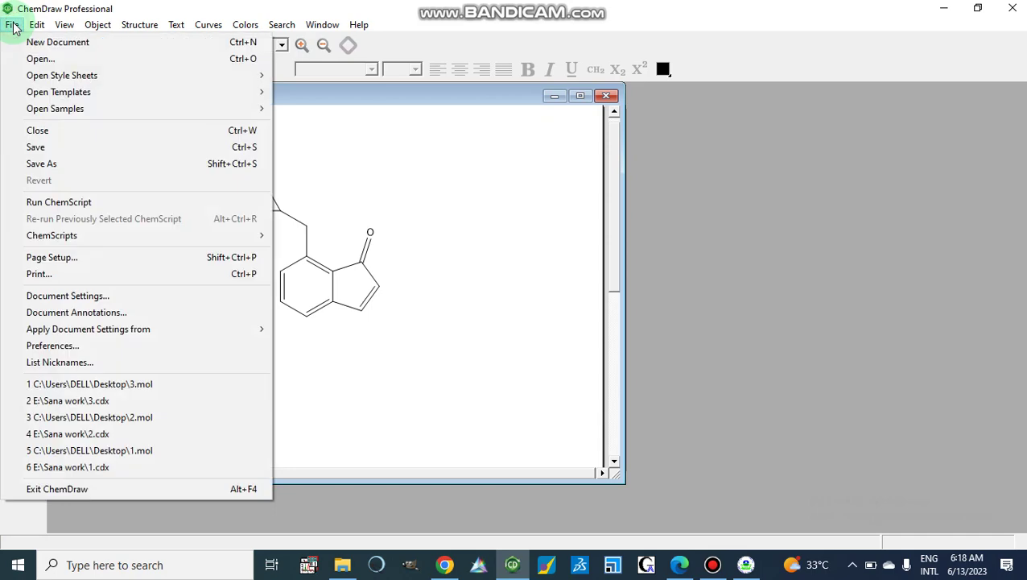
pyautogui.click(54, 165)
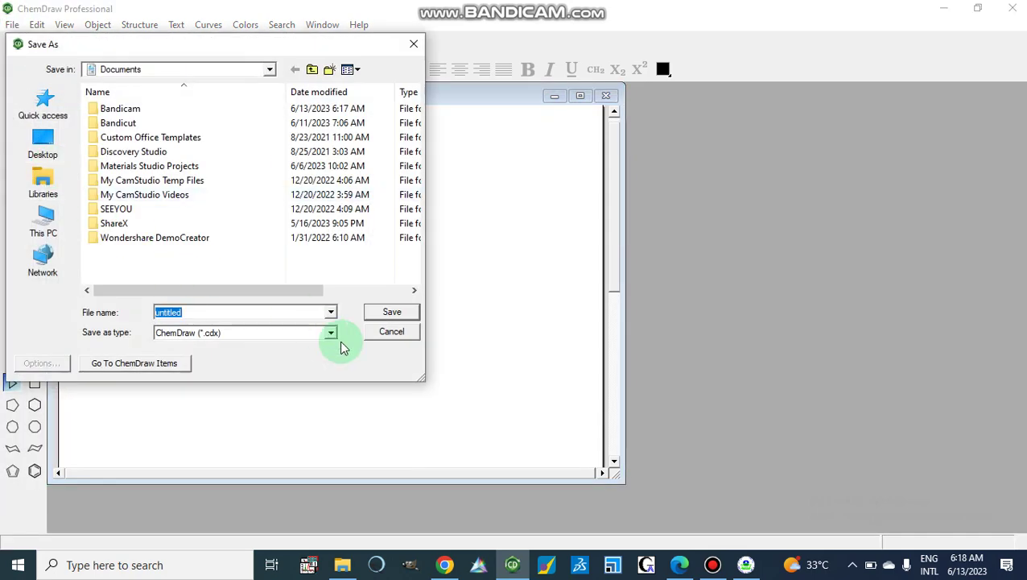
pyautogui.click(331, 335)
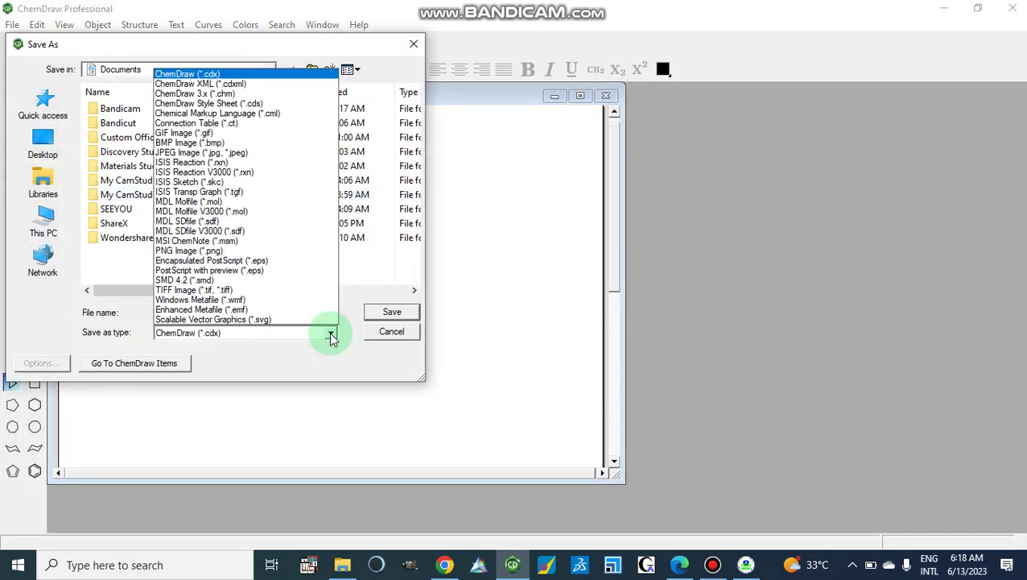
pyautogui.click(280, 203)
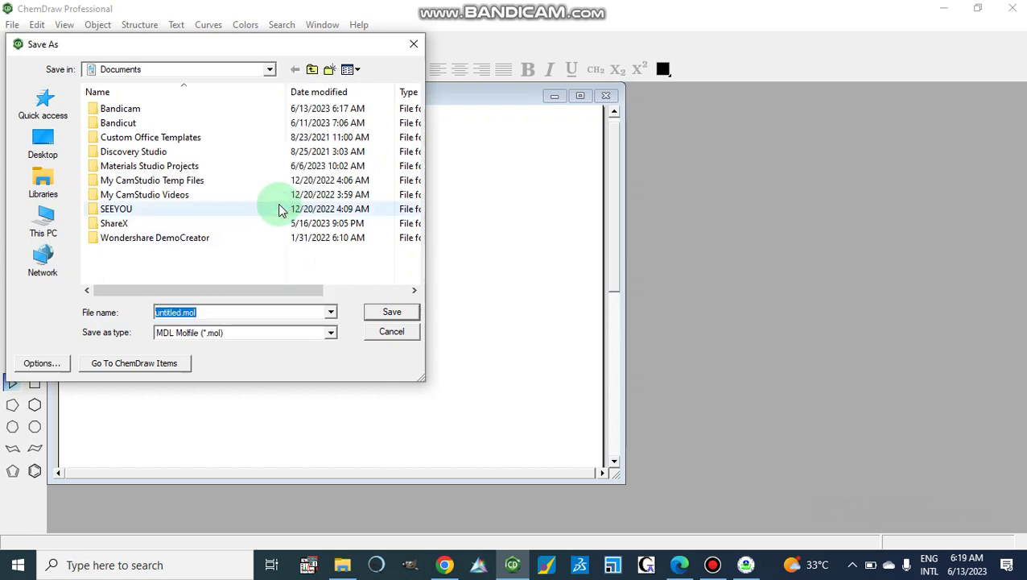
pyautogui.click(43, 142)
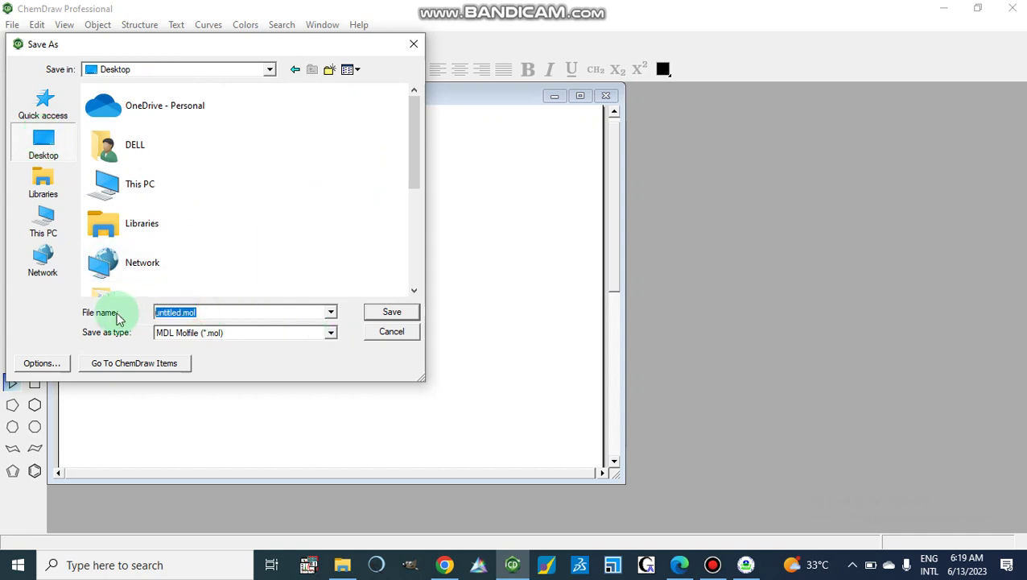
pyautogui.write('com')
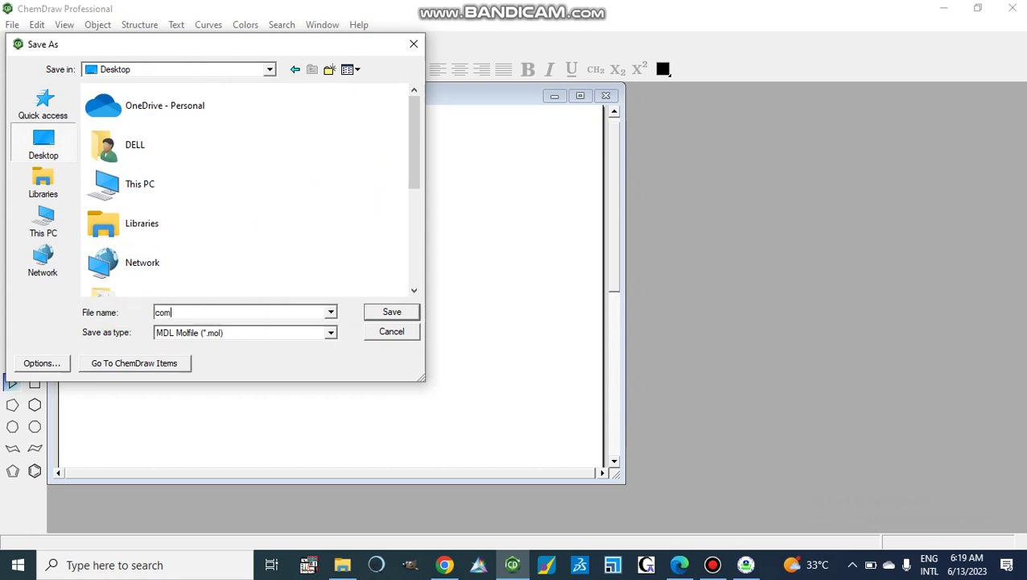
pyautogui.write('p')
pyautogui.press('Return')
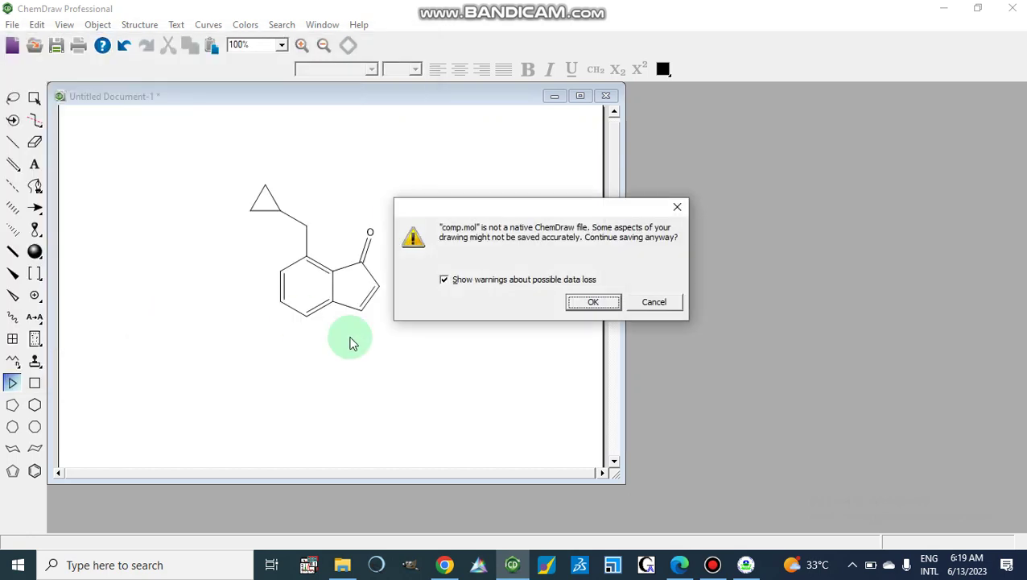
pyautogui.click(593, 302)
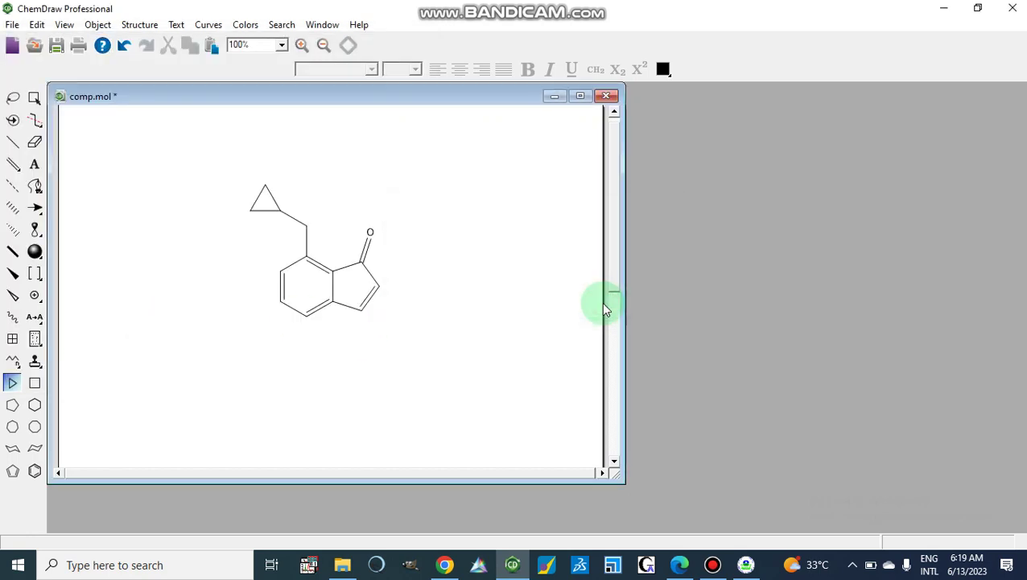
# - Return to T.E.S.T., submit the structure again and dismiss the CAS number message
pyautogui.click(944, 8)
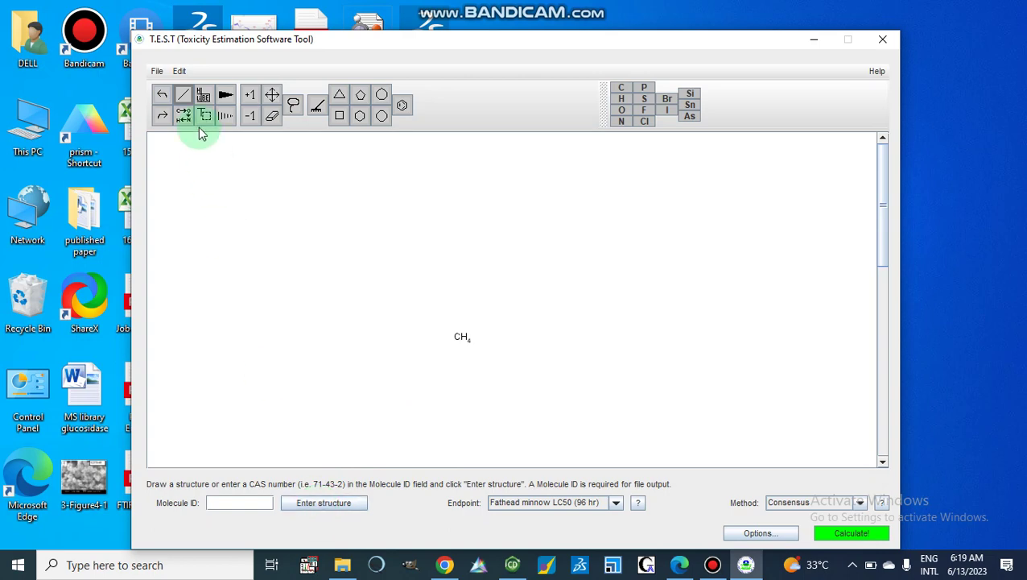
pyautogui.click(157, 72)
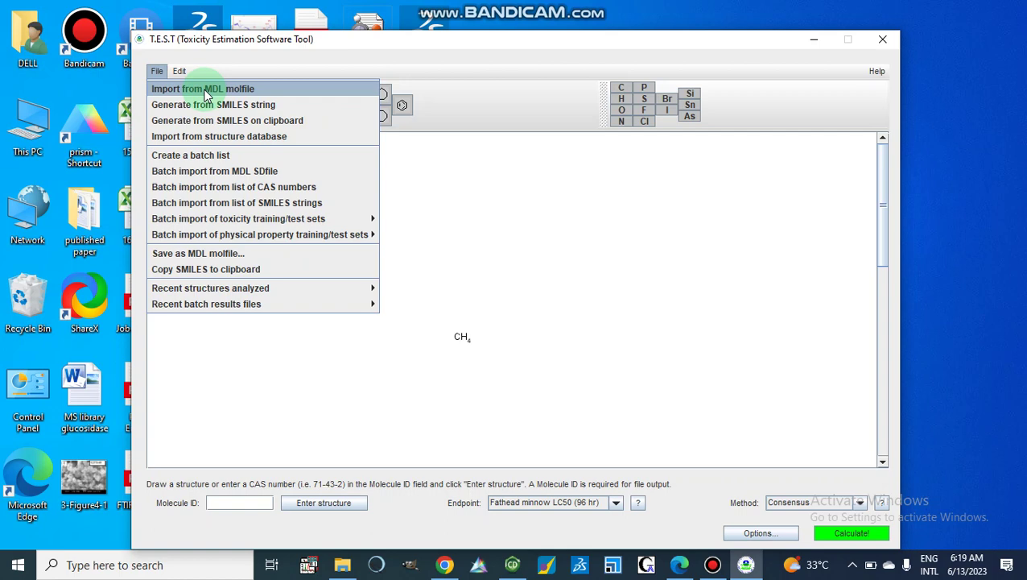
pyautogui.click(287, 393)
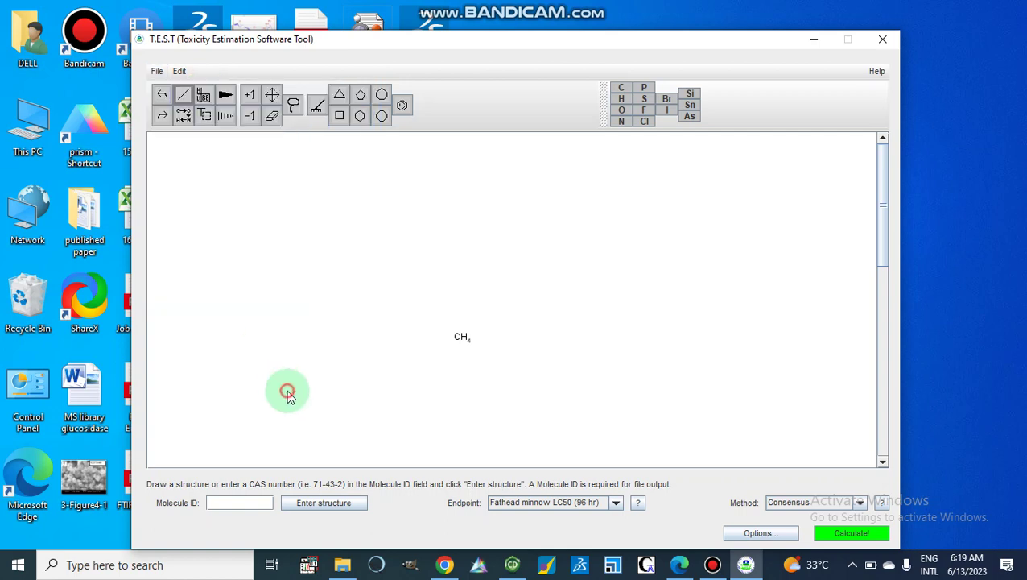
pyautogui.click(310, 504)
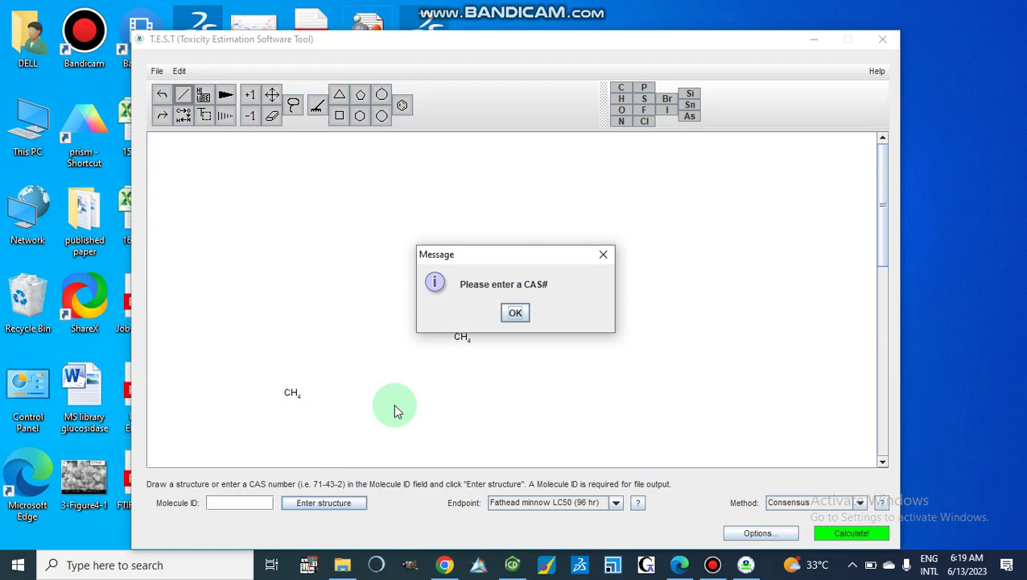
pyautogui.click(603, 253)
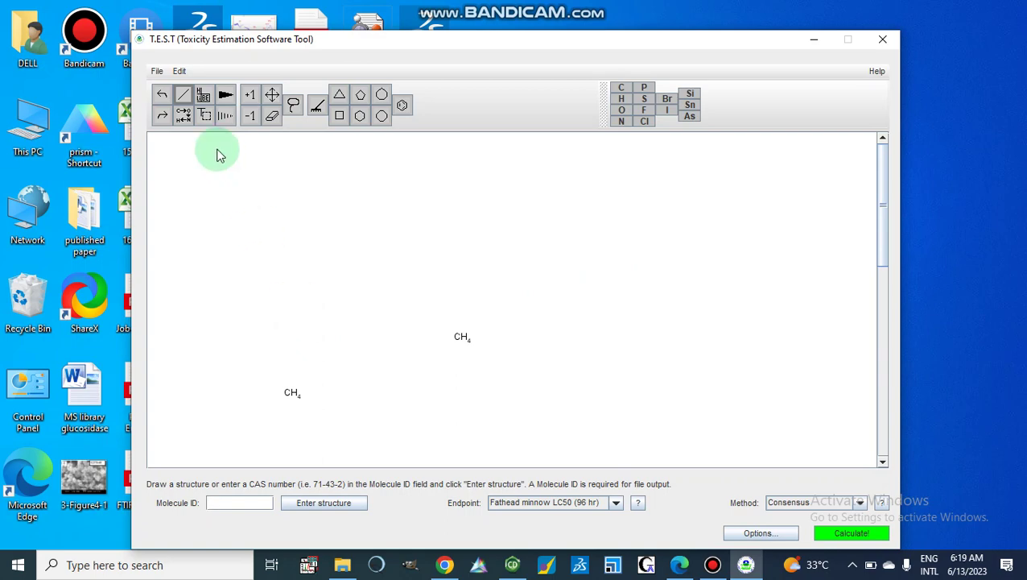
# - Undo both stray CH4 atoms so the canvas is empty
pyautogui.click(162, 95)
pyautogui.click(161, 95)
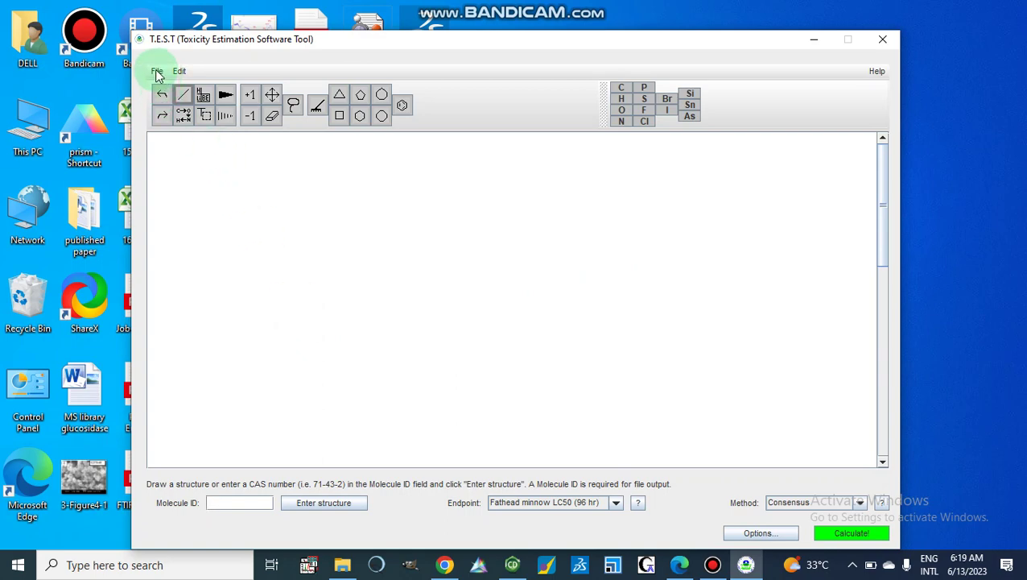
pyautogui.click(157, 72)
# - Import comp.mol from the Desktop, loading the C13H12O indenone with its Molecule ID
pyautogui.click(164, 92)
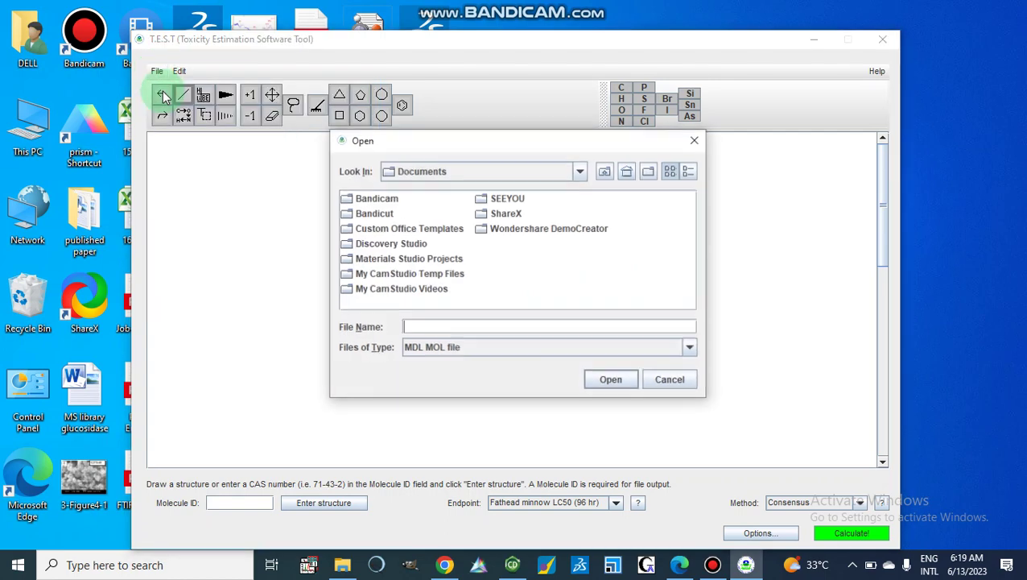
pyautogui.click(580, 177)
pyautogui.moveTo(581, 256); pyautogui.dragTo(407, 207)
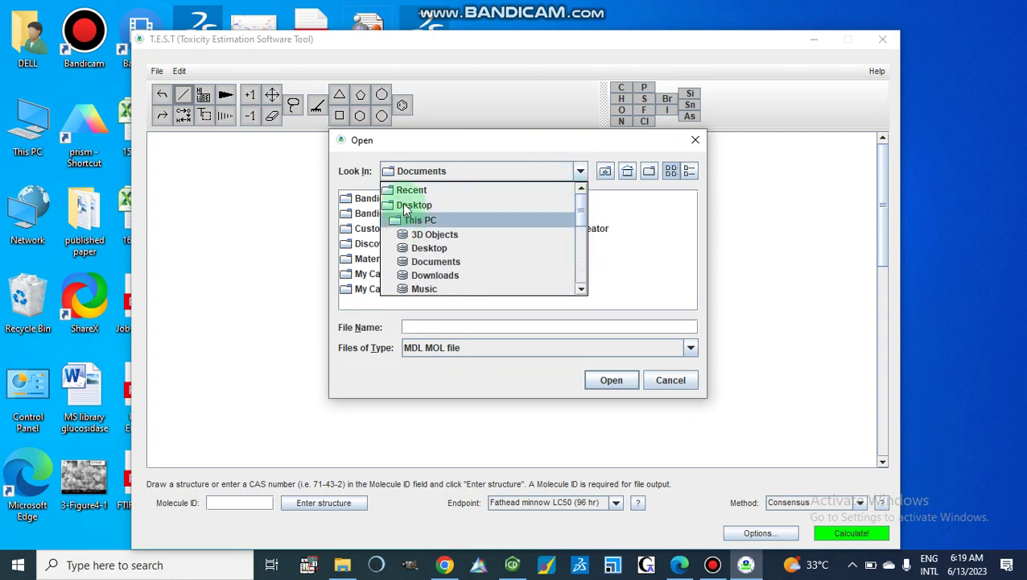
pyautogui.click(407, 206)
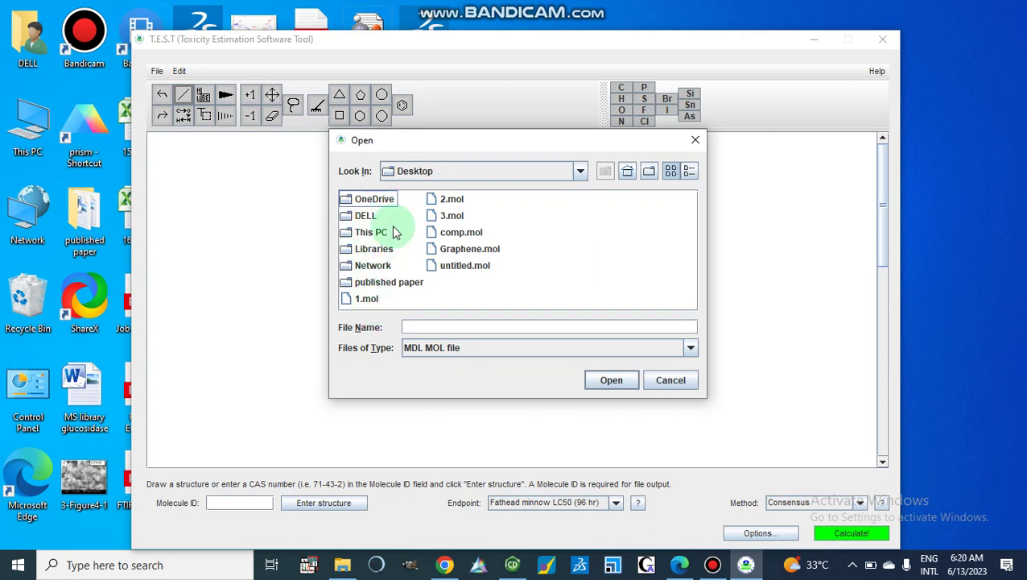
pyautogui.doubleClick(449, 231)
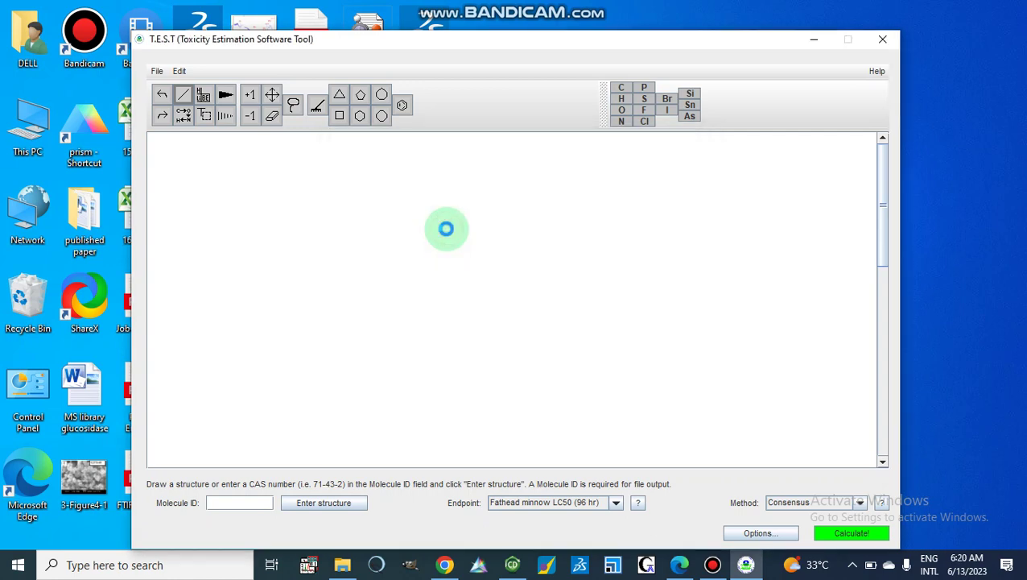
pyautogui.click(516, 314)
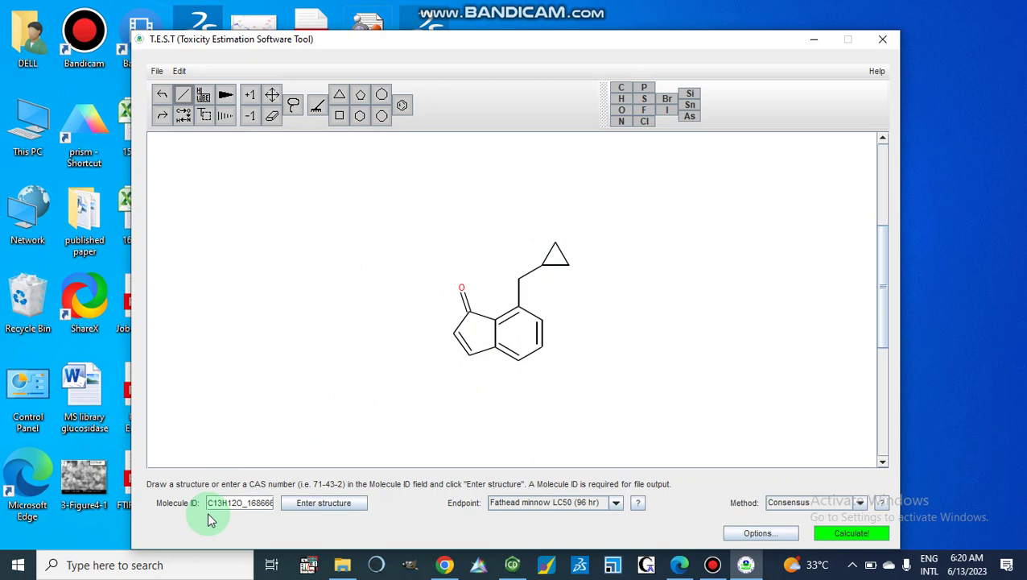
# - Choose Oral rat LD50 as the endpoint and Consensus as the prediction method
pyautogui.click(259, 504)
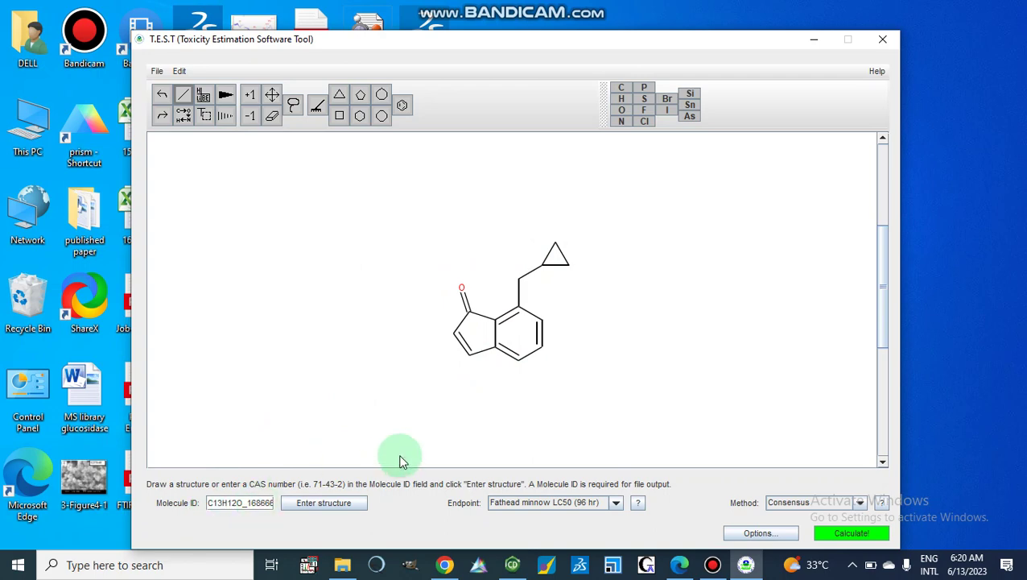
pyautogui.click(617, 505)
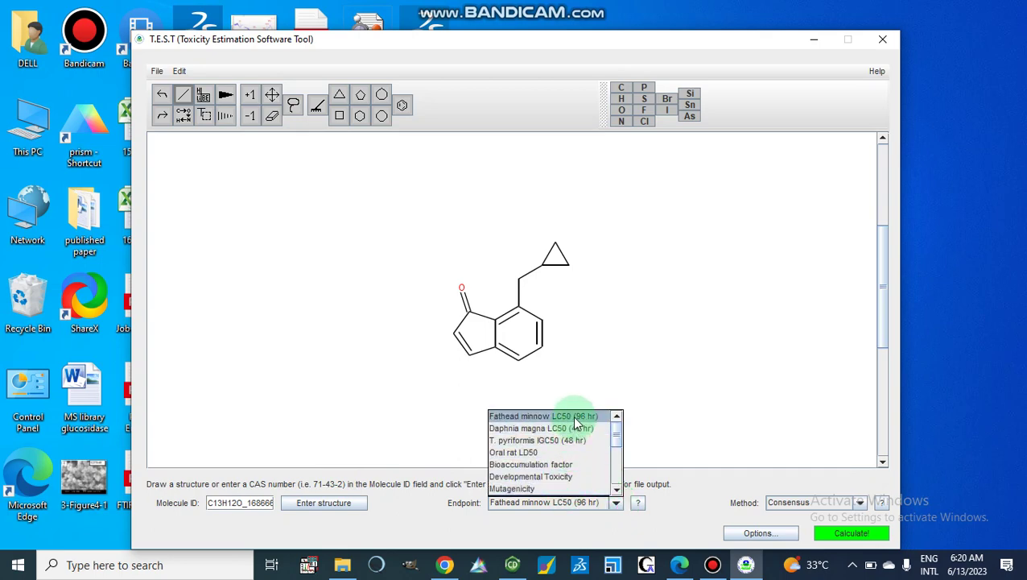
pyautogui.click(538, 453)
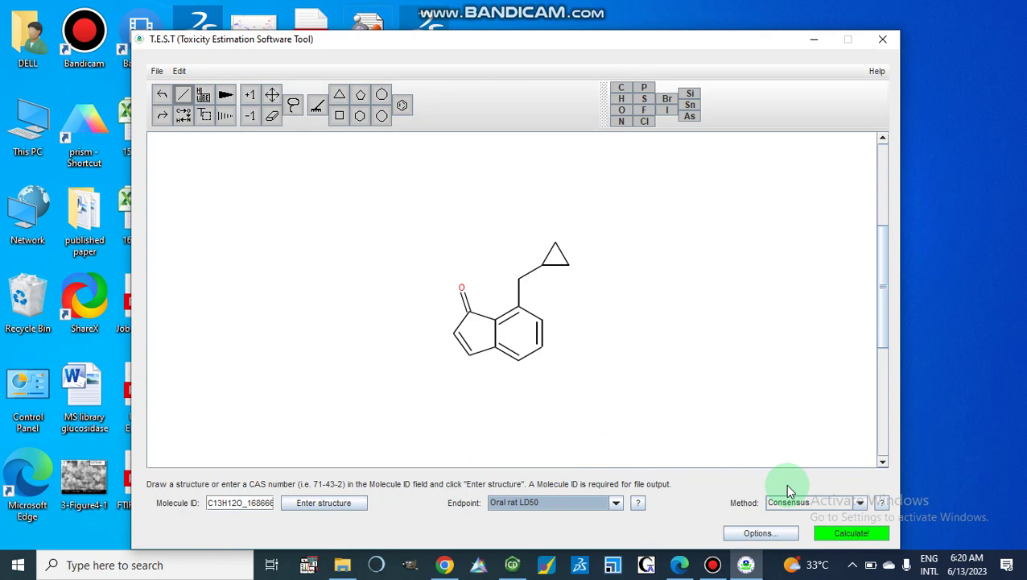
pyautogui.click(860, 502)
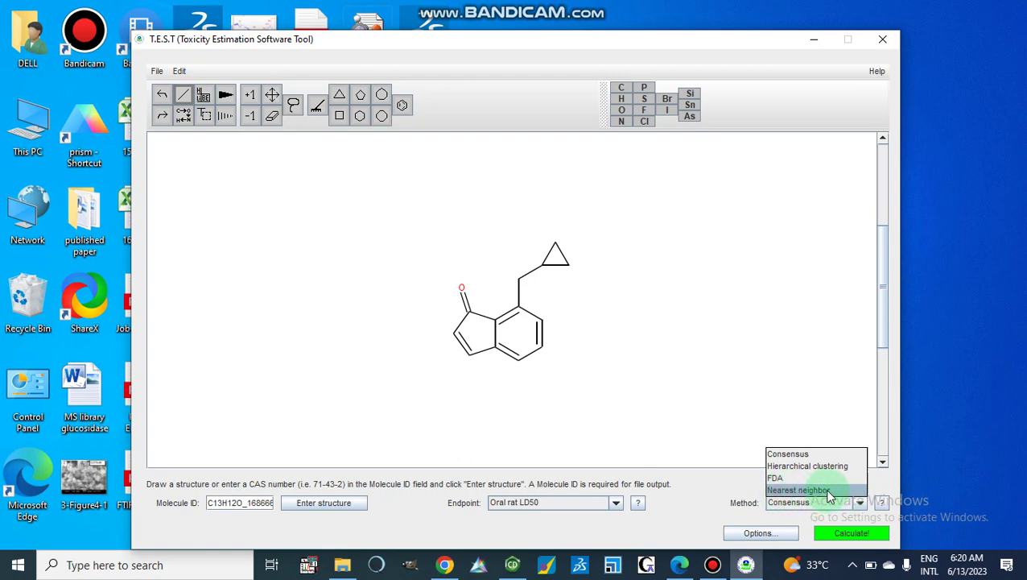
pyautogui.click(789, 454)
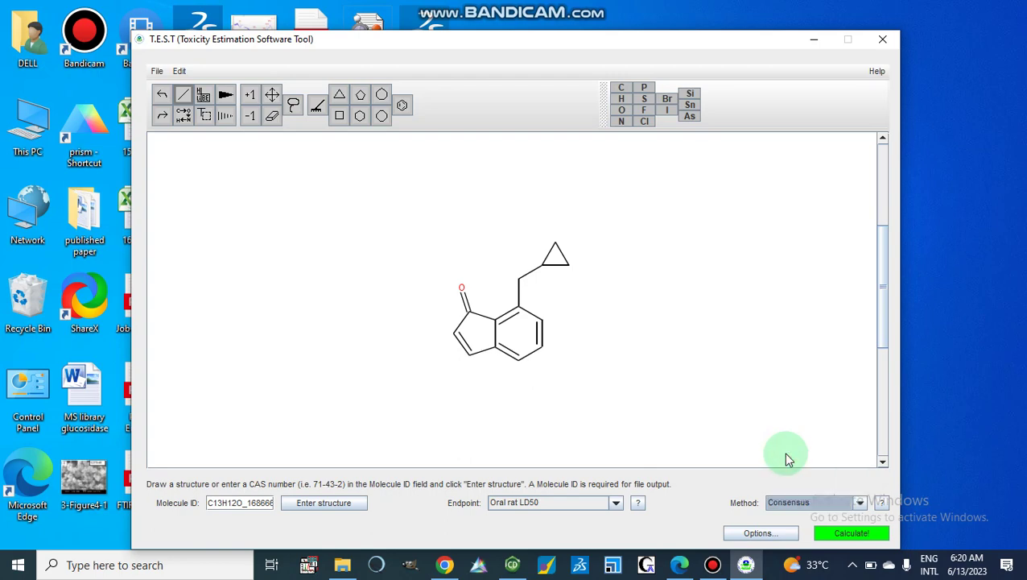
# - Run the Consensus LD50 prediction, saving output to a new MyToxicity folder on the Desktop
pyautogui.click(847, 535)
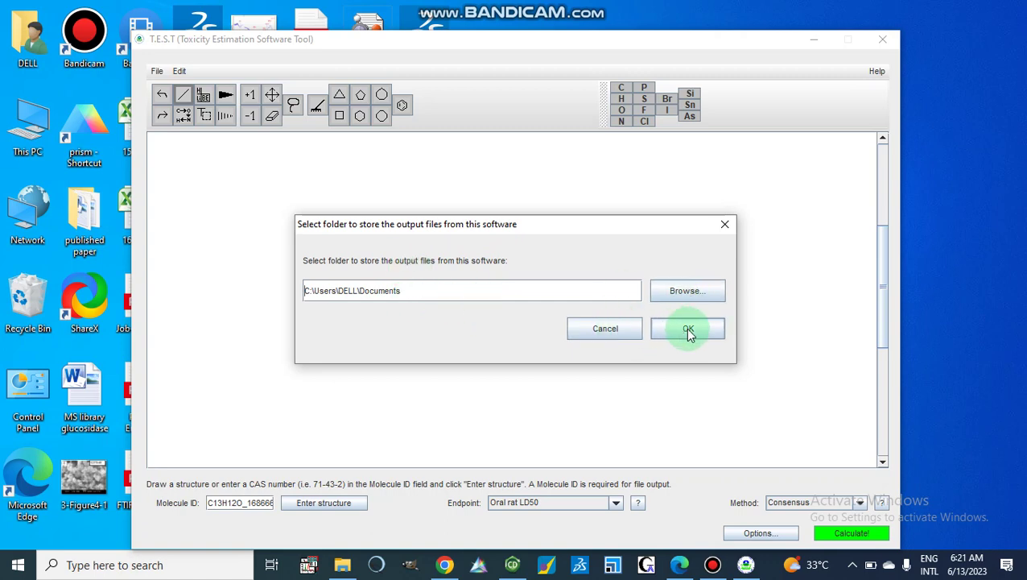
pyautogui.click(403, 290)
pyautogui.press('BackSpace')
pyautogui.press('BackSpace')
pyautogui.press('BackSpace')
pyautogui.press('BackSpace')
pyautogui.press('BackSpace')
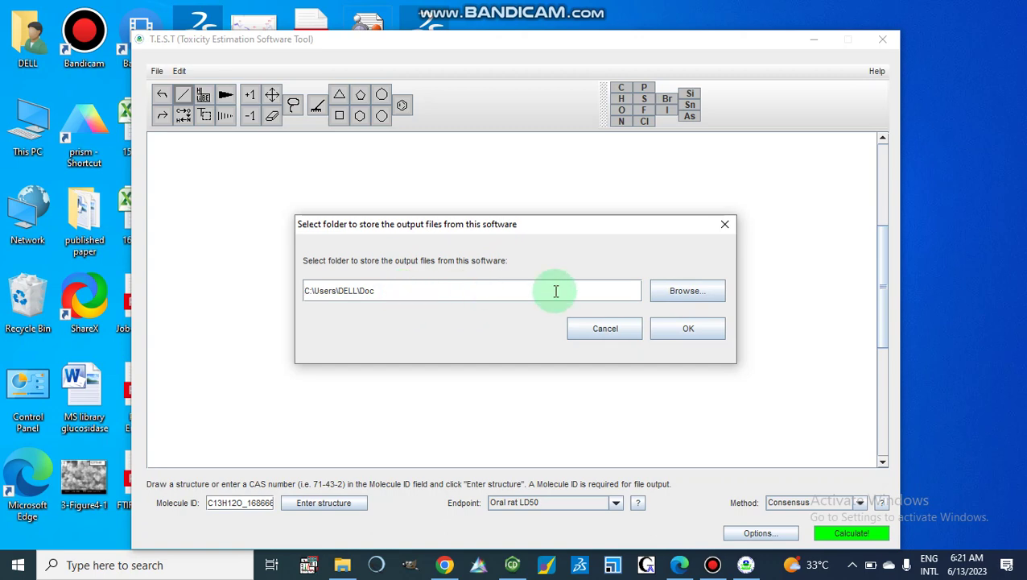
pyautogui.click(674, 295)
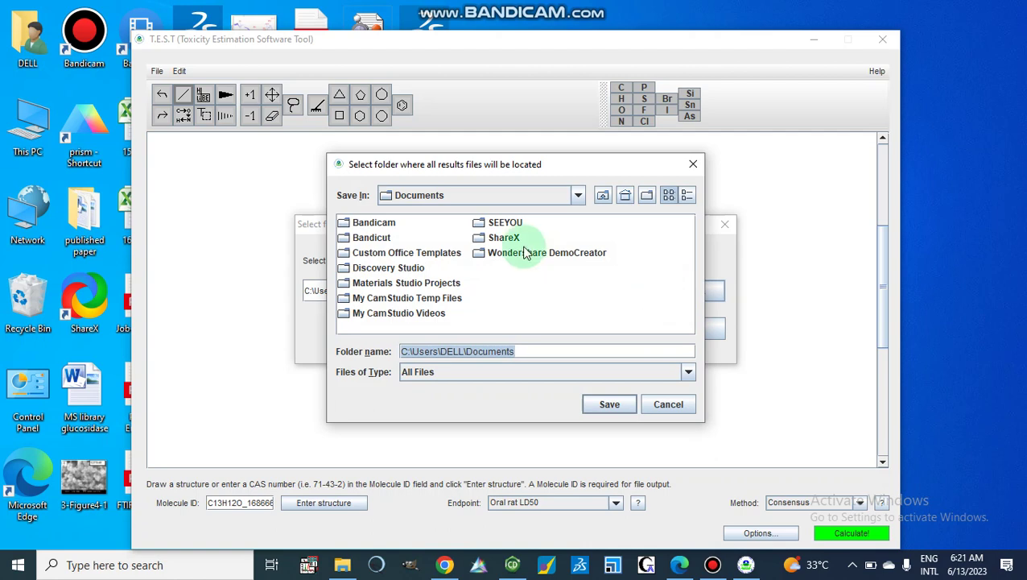
pyautogui.click(578, 196)
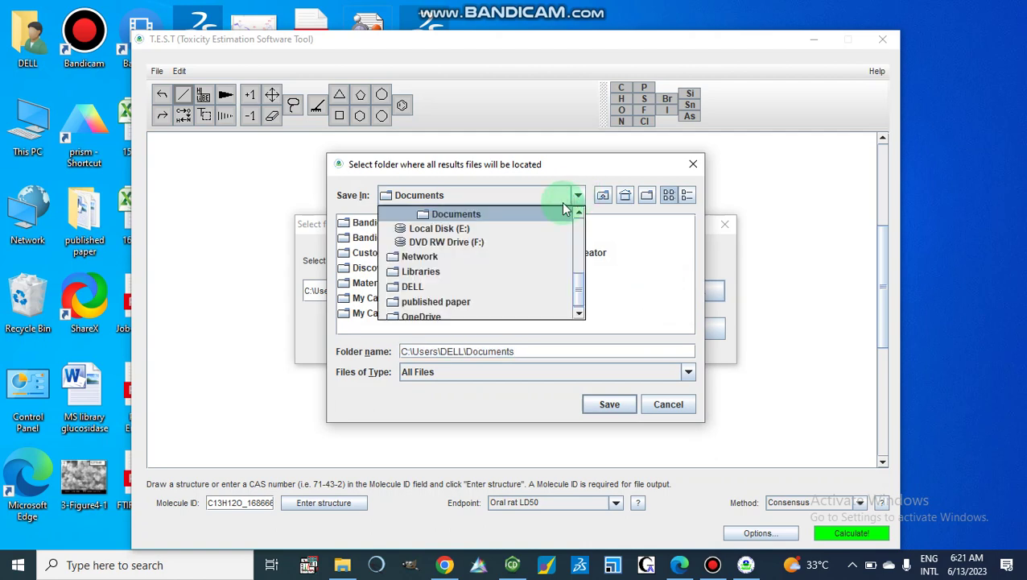
pyautogui.moveTo(576, 290); pyautogui.dragTo(575, 237)
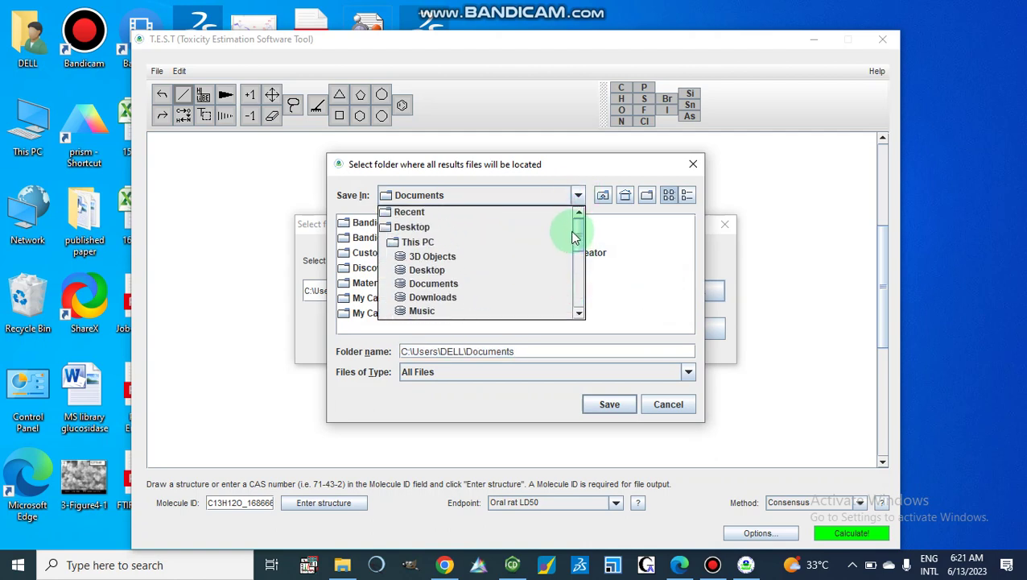
pyautogui.click(405, 230)
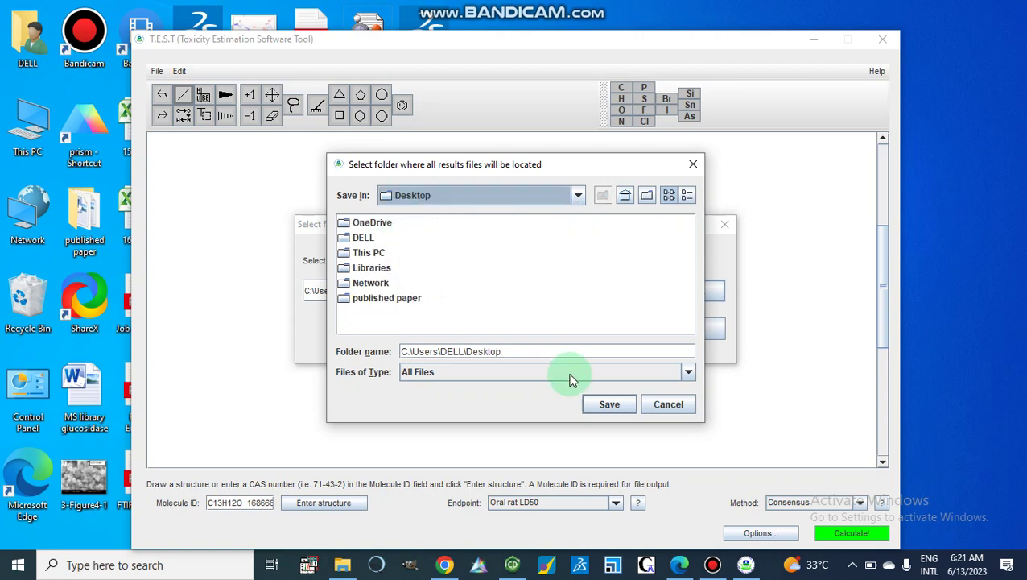
pyautogui.click(604, 404)
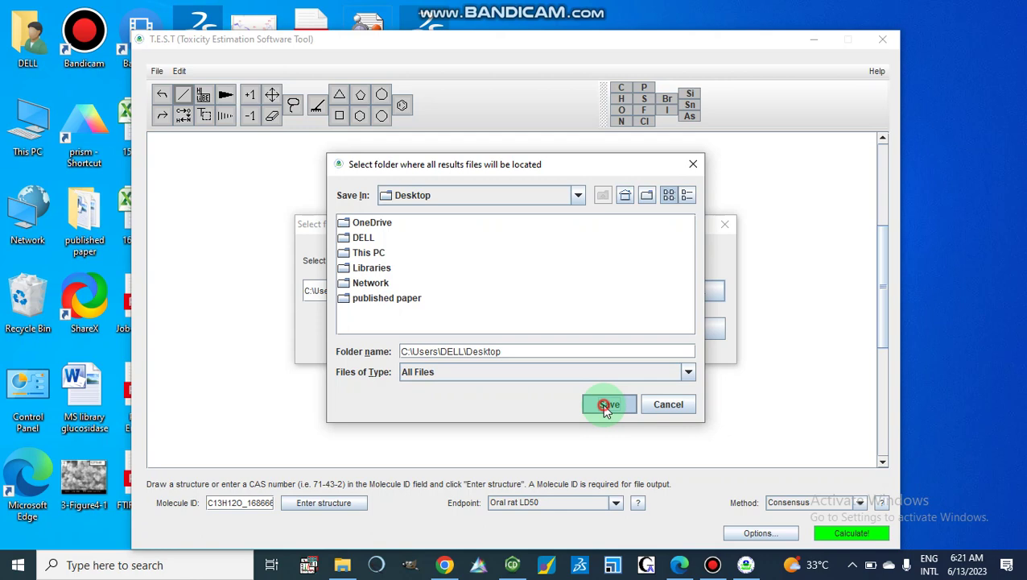
pyautogui.click(688, 327)
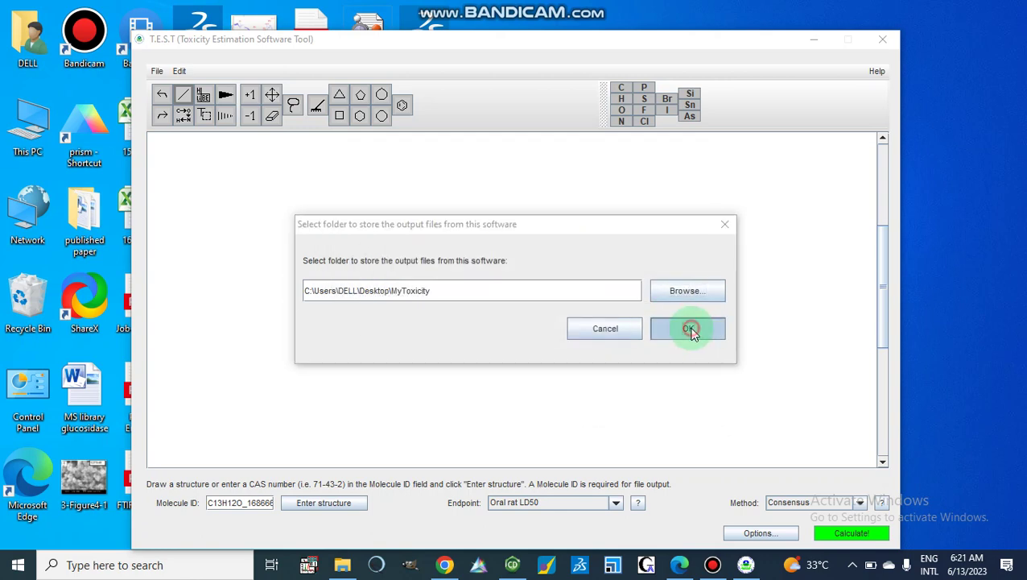
pyautogui.click(488, 313)
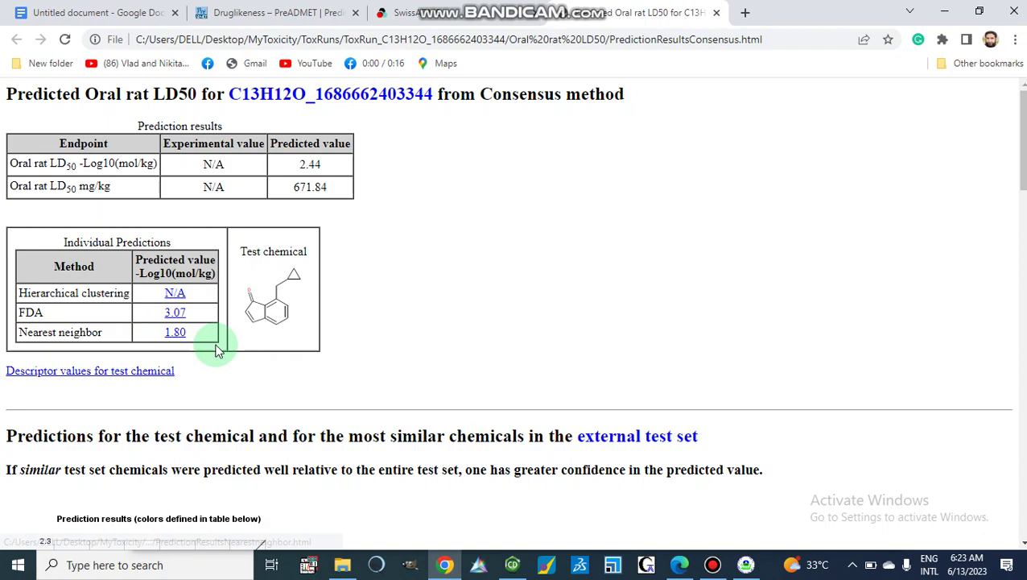
pyautogui.scroll(-3, 213, 345)
pyautogui.scroll(-1, 215, 350)
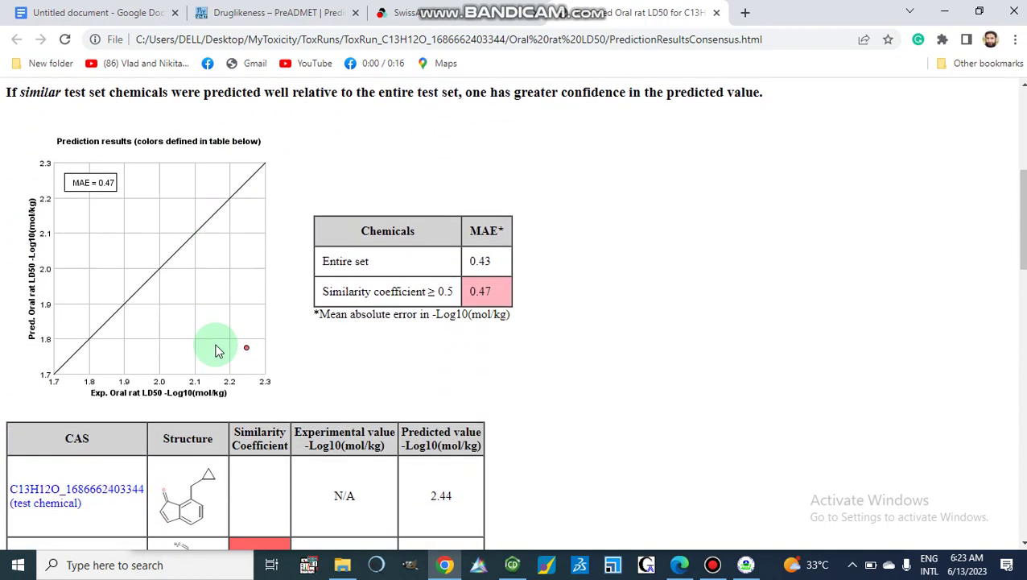
pyautogui.scroll(-3, 270, 352)
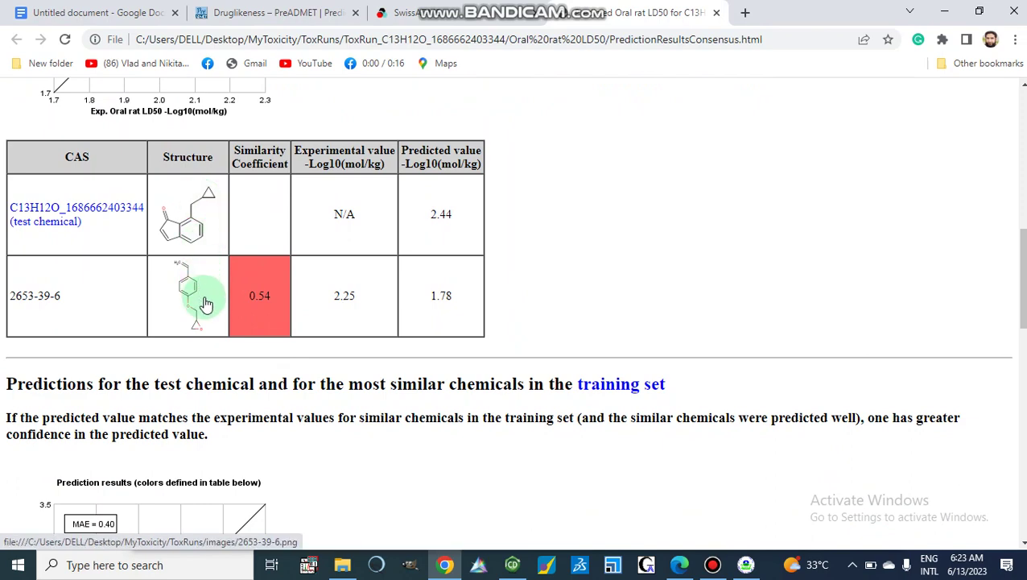
pyautogui.scroll(-4, 206, 303)
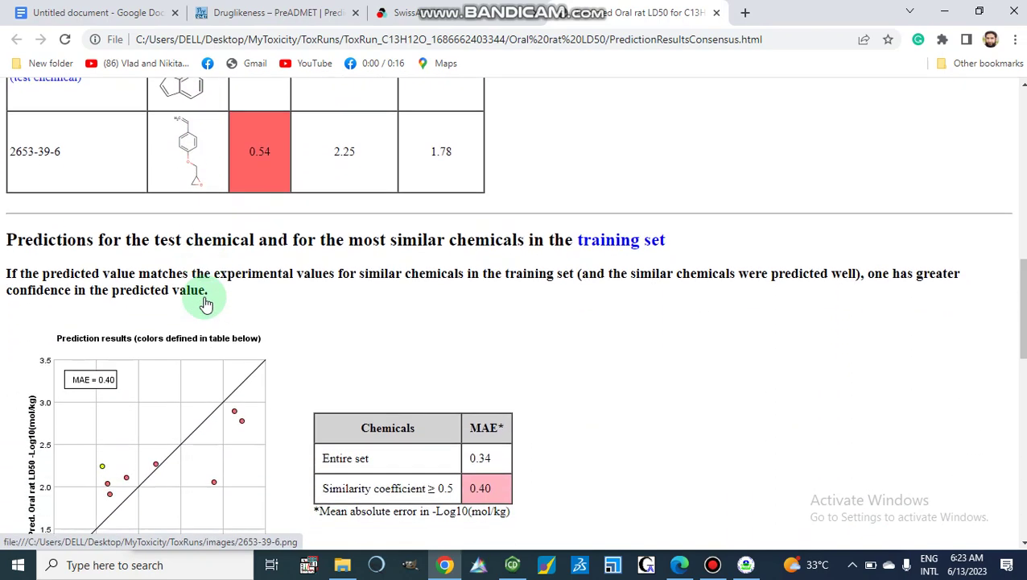
pyautogui.scroll(-3, 206, 303)
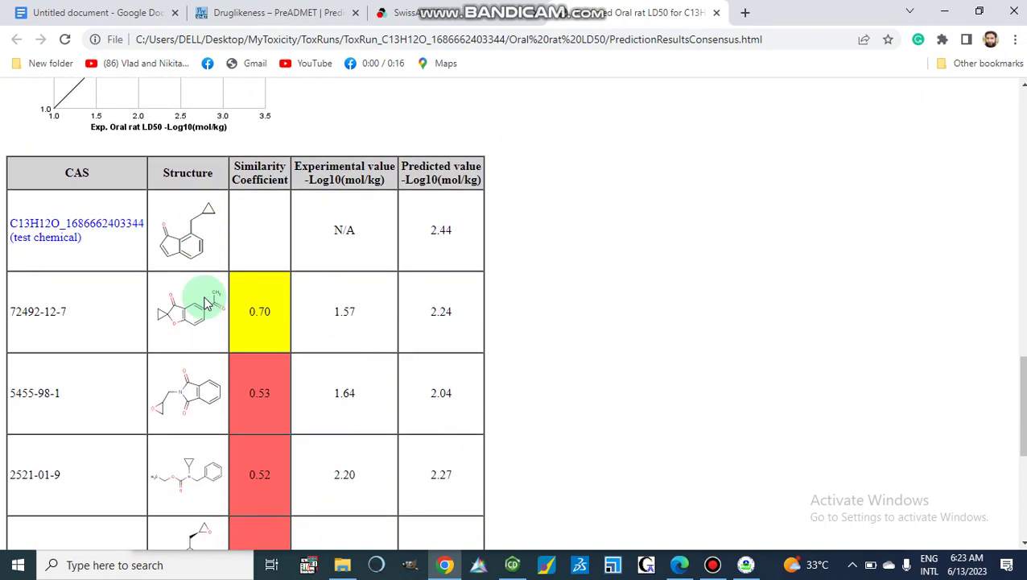
pyautogui.scroll(-1, 206, 303)
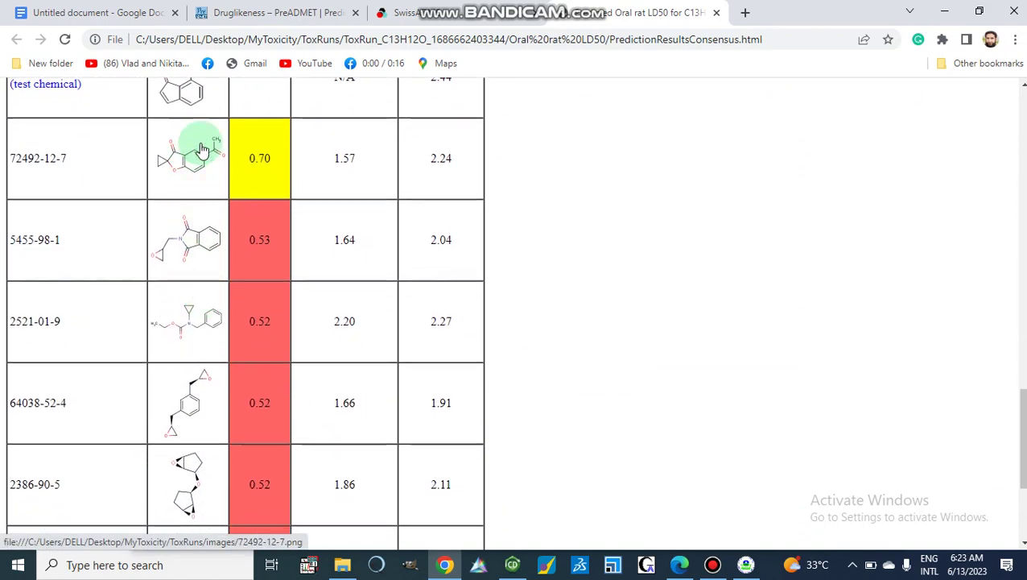
pyautogui.scroll(3, 271, 164)
pyautogui.scroll(-3, 270, 164)
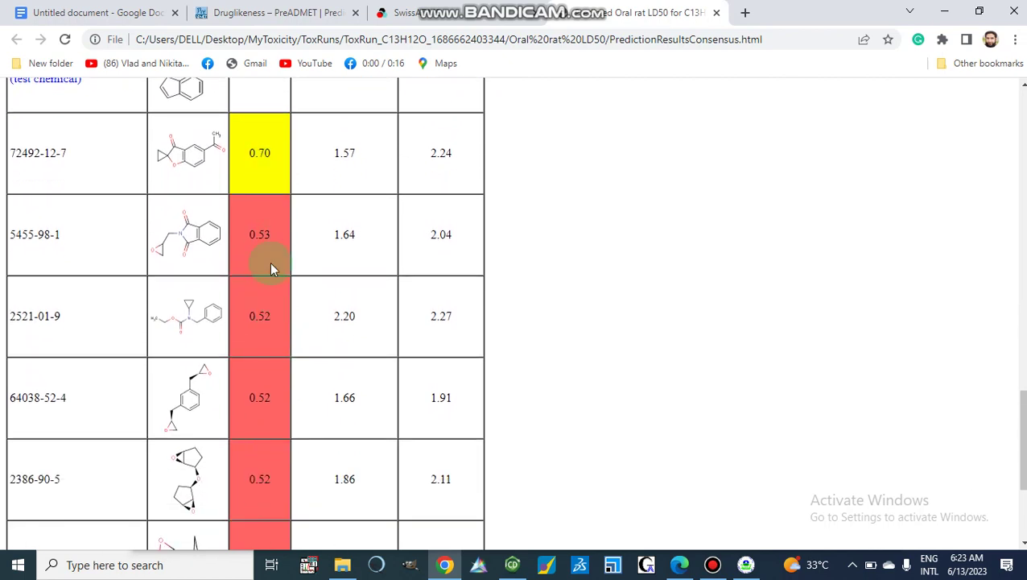
pyautogui.scroll(2, 219, 179)
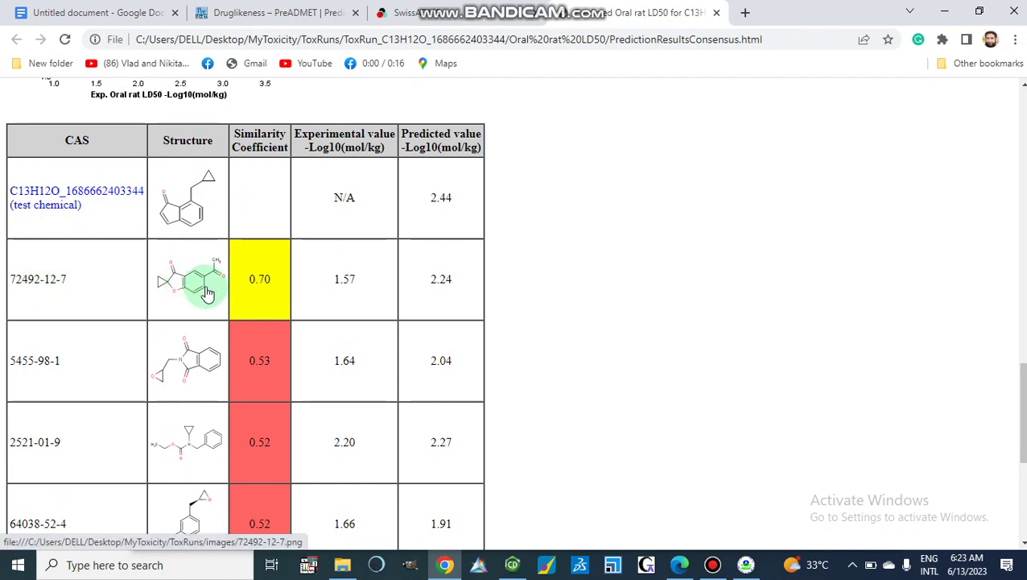
pyautogui.scroll(2, 186, 425)
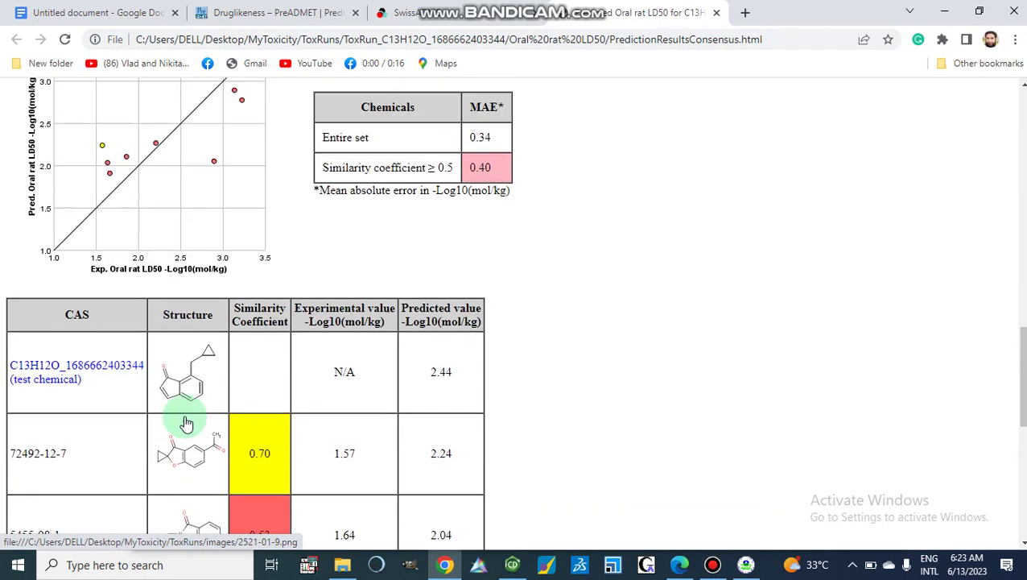
pyautogui.scroll(7, 186, 424)
pyautogui.scroll(6, 185, 423)
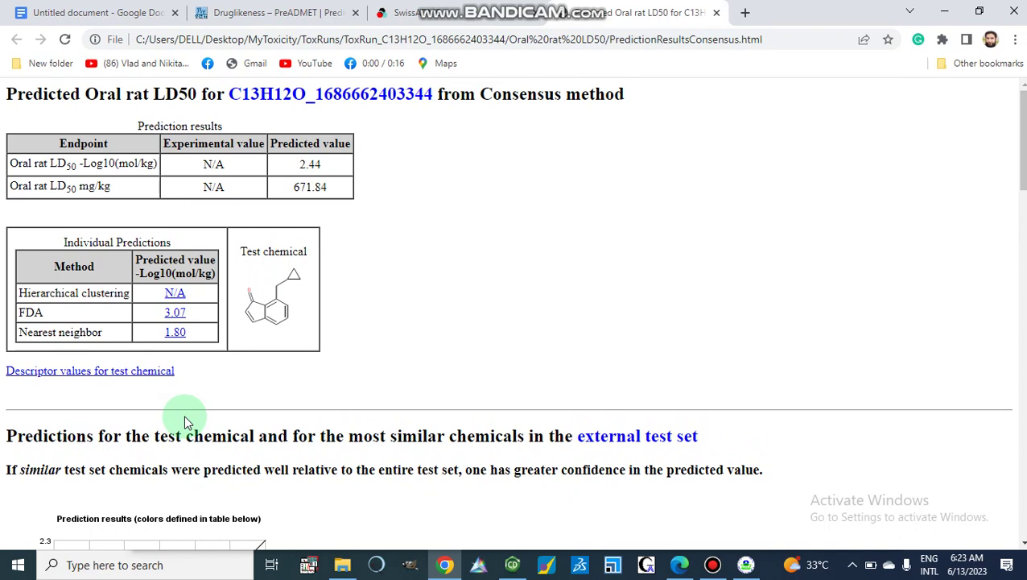
# - Review the test chemical's descriptor values table, then go back to the LD50 report and T.E.S.T
pyautogui.click(64, 375)
pyautogui.scroll(-2, 178, 398)
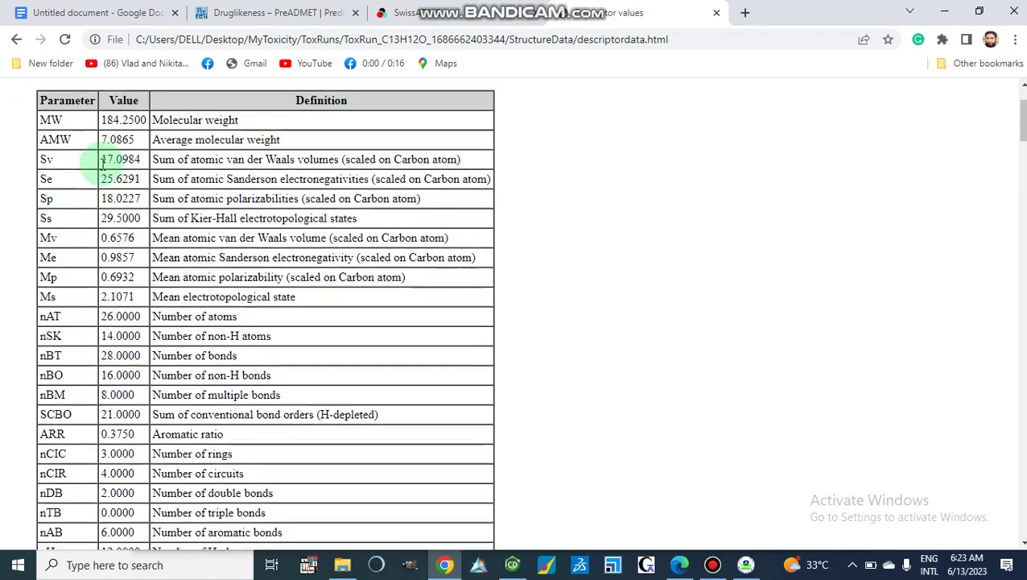
pyautogui.scroll(-3, 103, 164)
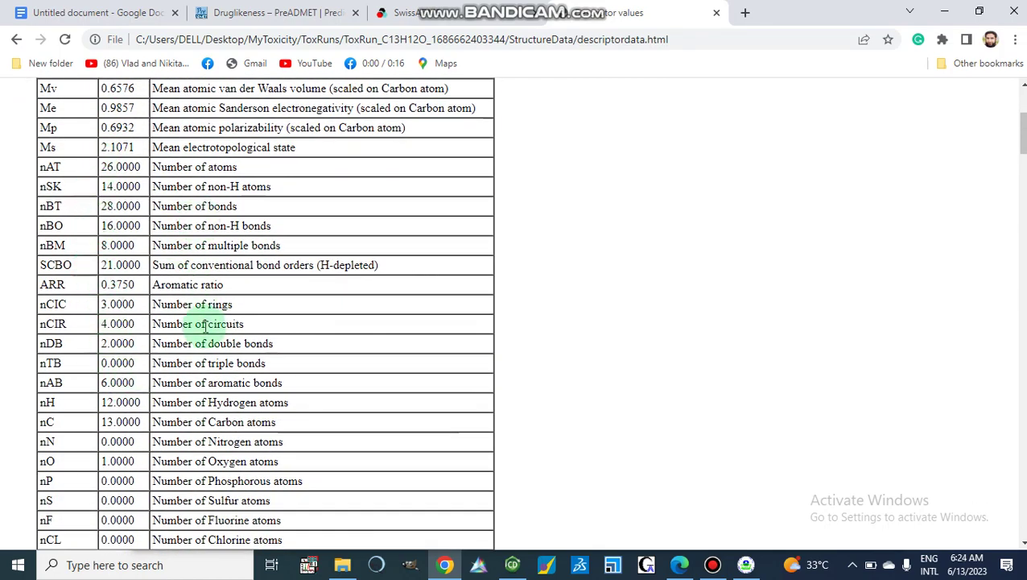
pyautogui.scroll(-6, 218, 364)
pyautogui.scroll(-9, 218, 380)
pyautogui.scroll(20, 218, 380)
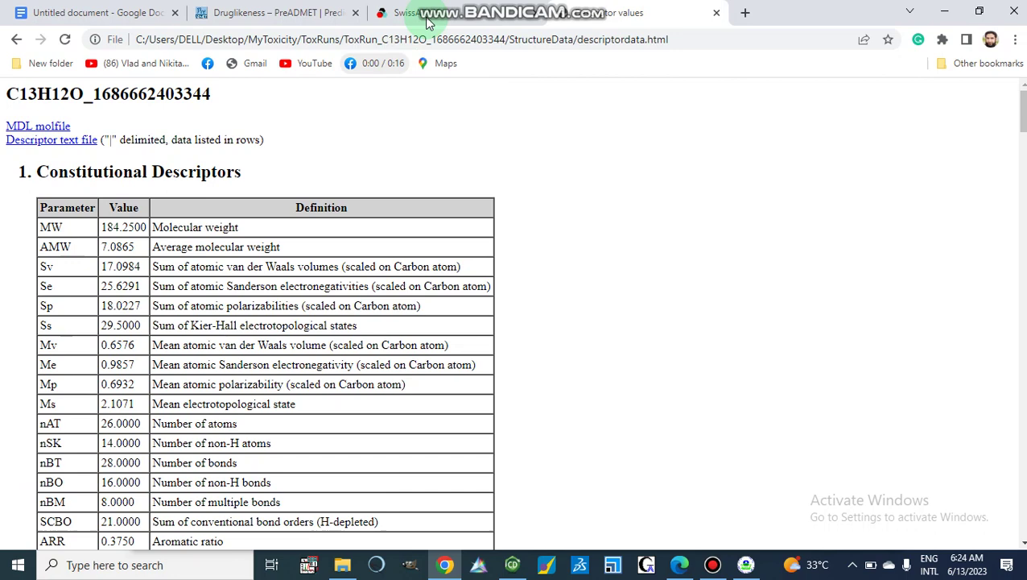
pyautogui.click(17, 40)
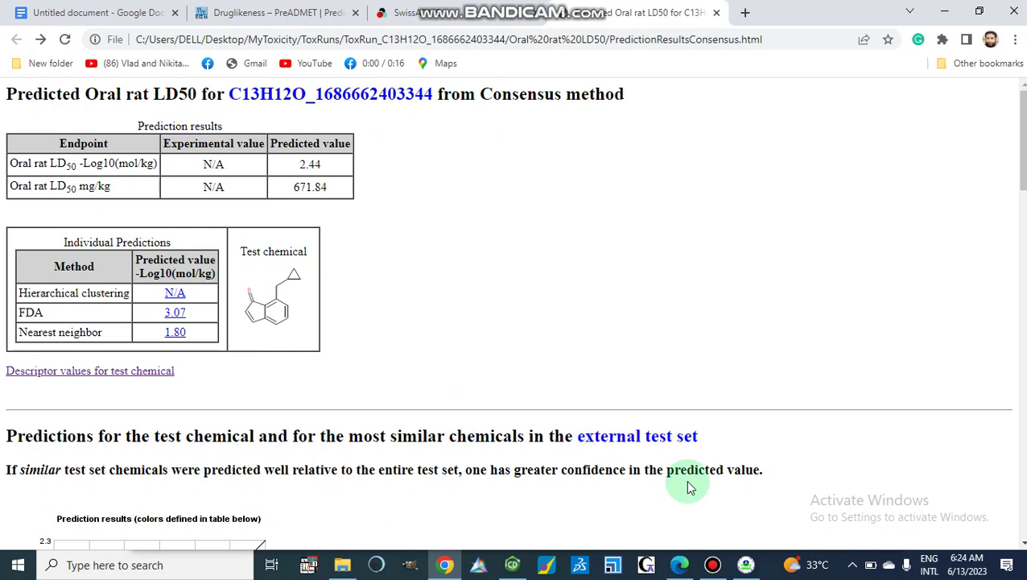
pyautogui.click(745, 566)
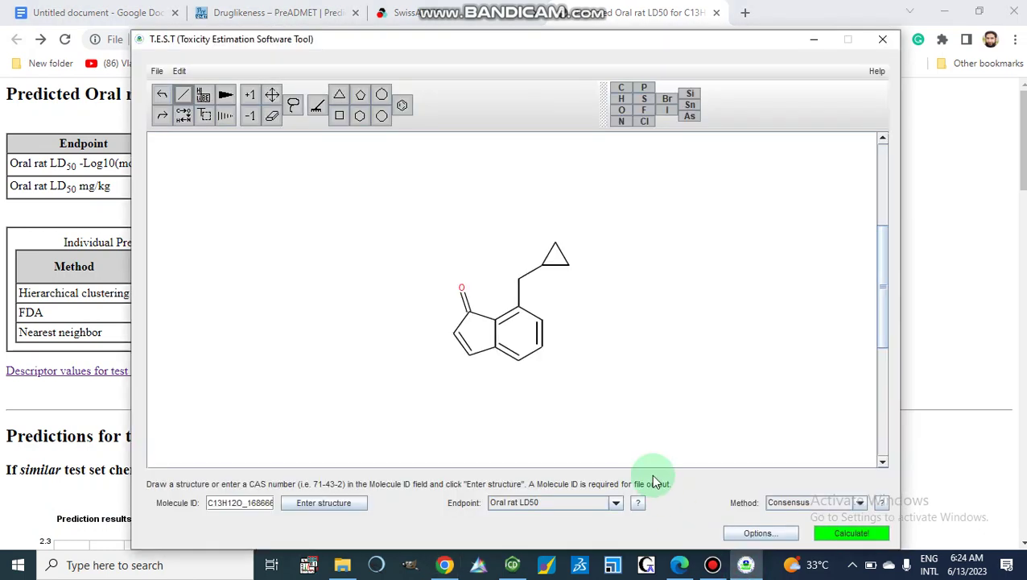
# - Set the endpoint to Mutagenicity, keeping Consensus as the method
pyautogui.click(616, 503)
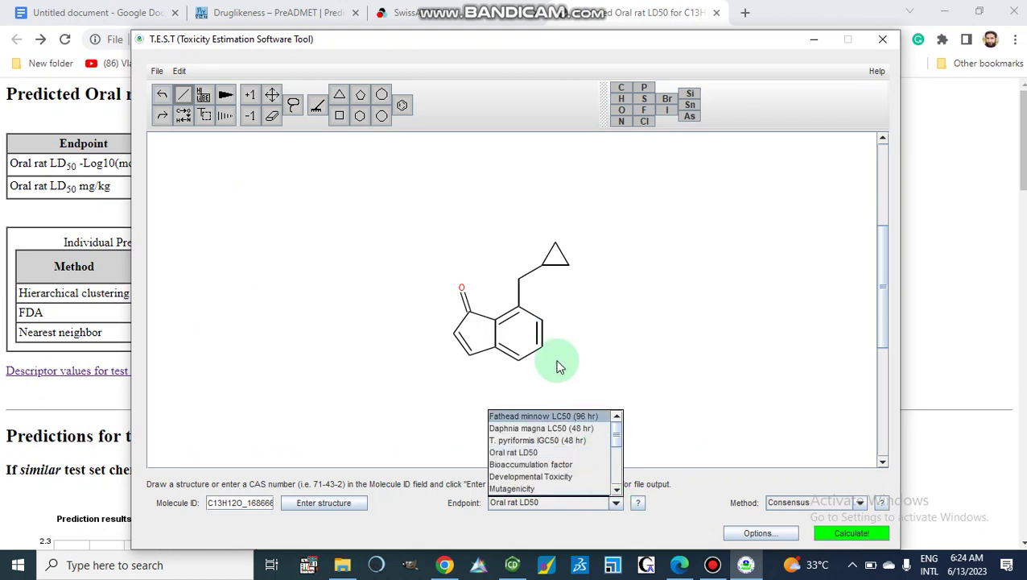
pyautogui.click(517, 488)
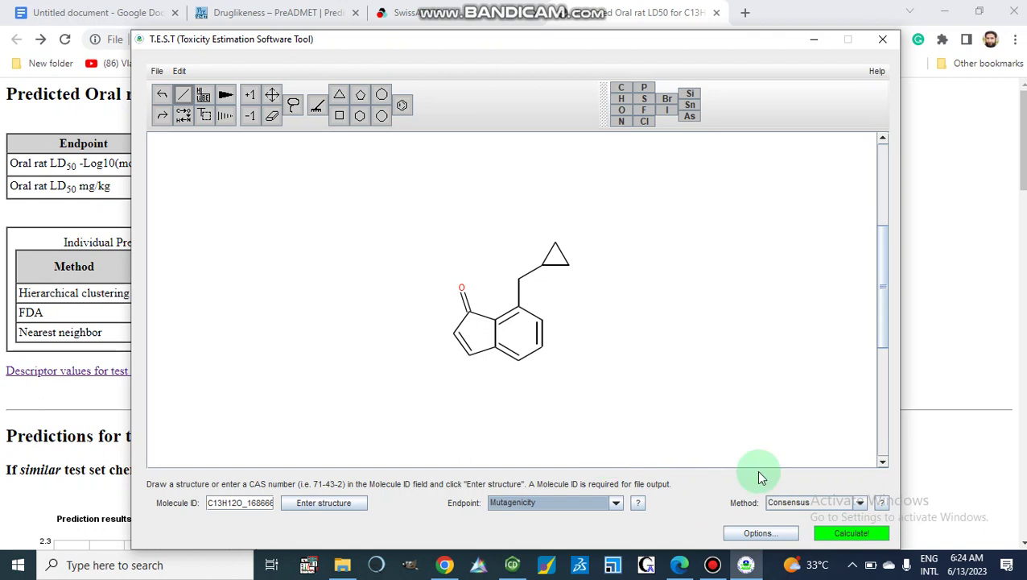
pyautogui.click(860, 503)
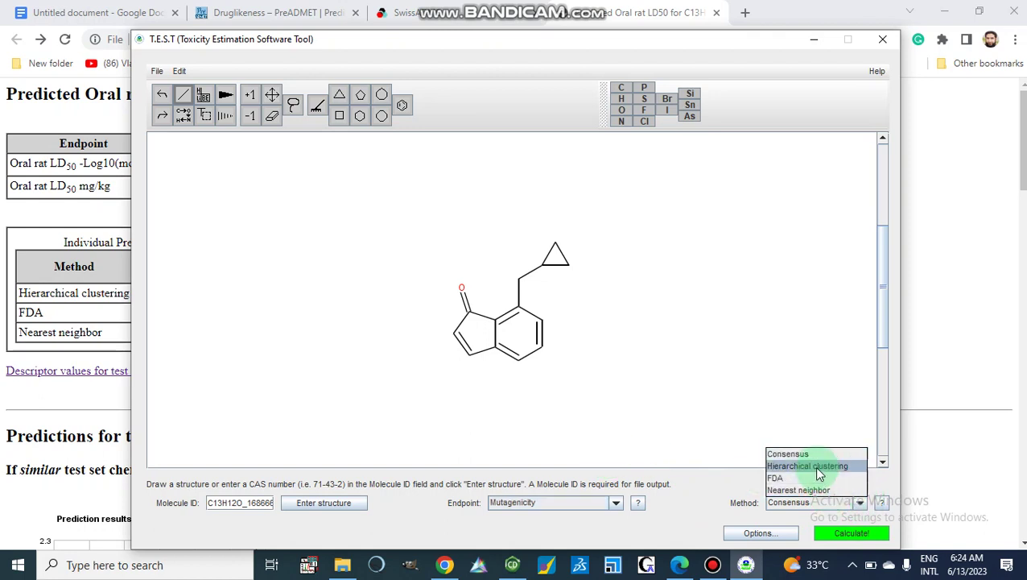
pyautogui.click(680, 448)
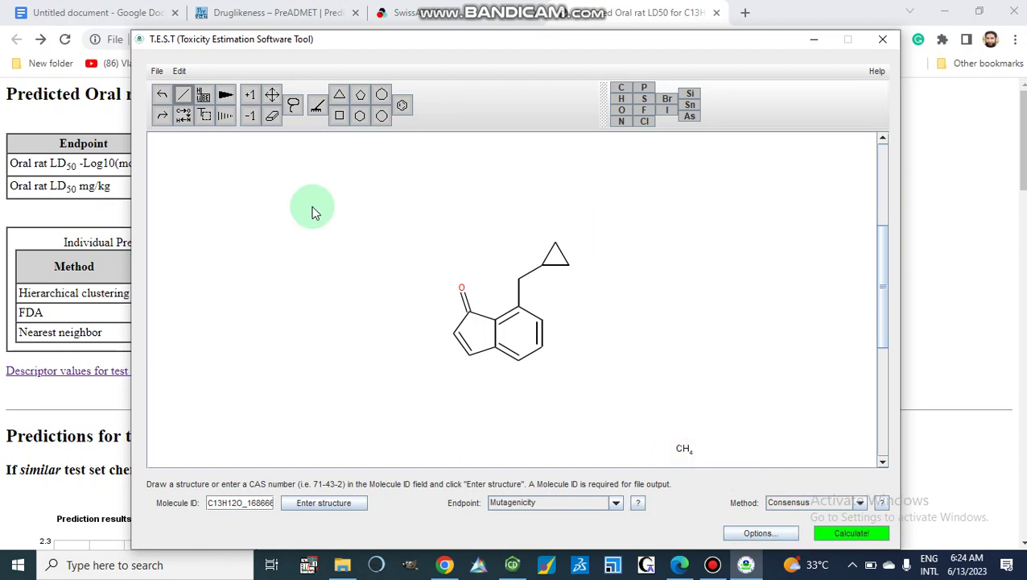
# - Remove the stray CH4 atom and run the mutagenicity calculation
pyautogui.click(161, 95)
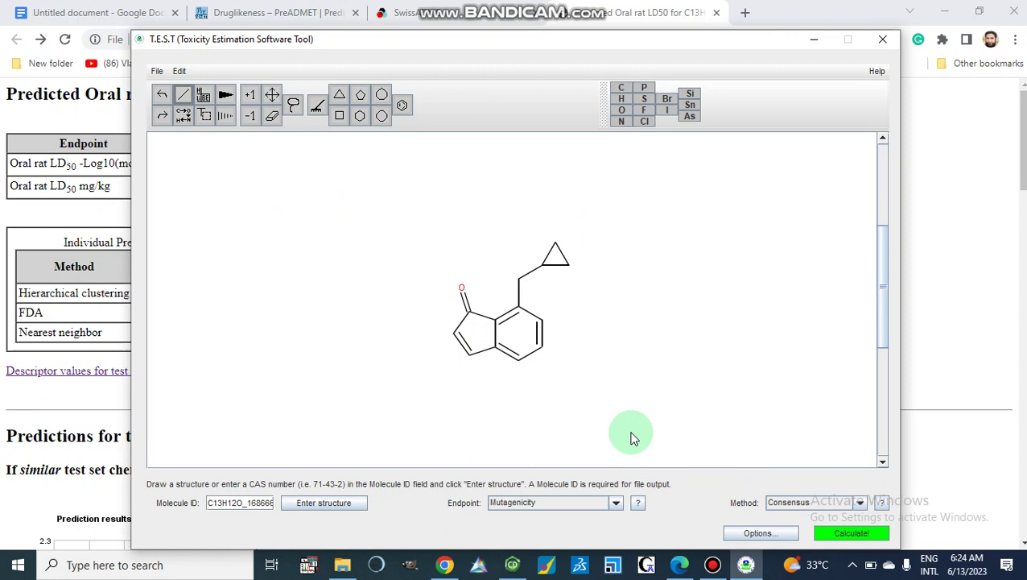
pyautogui.click(852, 536)
pyautogui.click(846, 532)
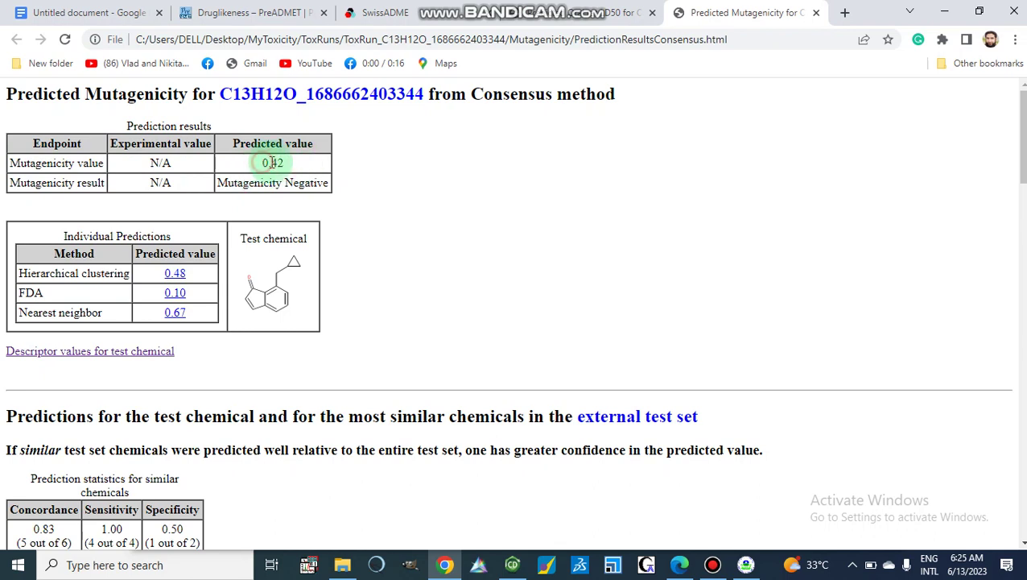
# - Highlight the predicted mutagenicity value 0.42 in the Consensus report
pyautogui.moveTo(261, 163); pyautogui.dragTo(299, 165)
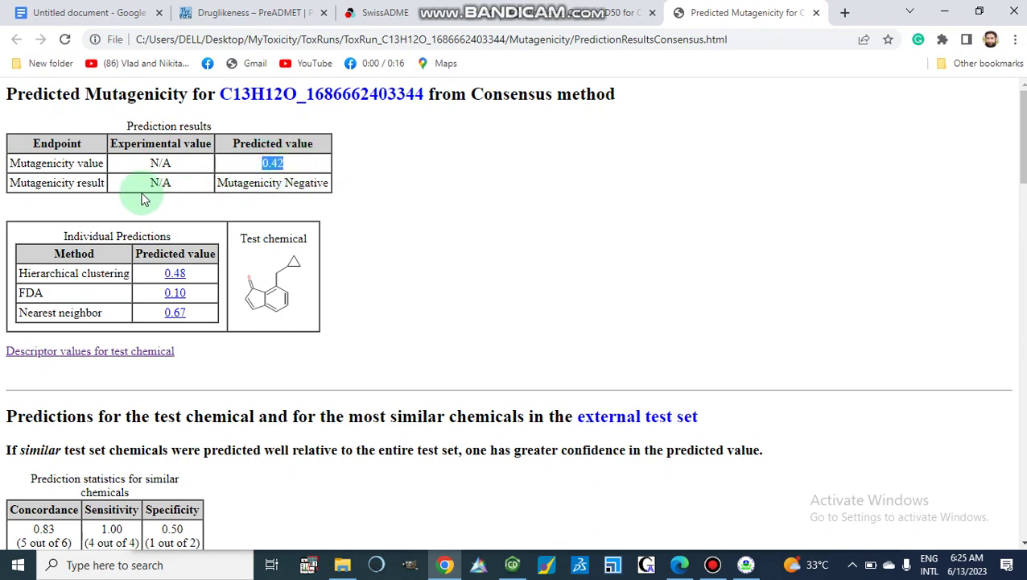